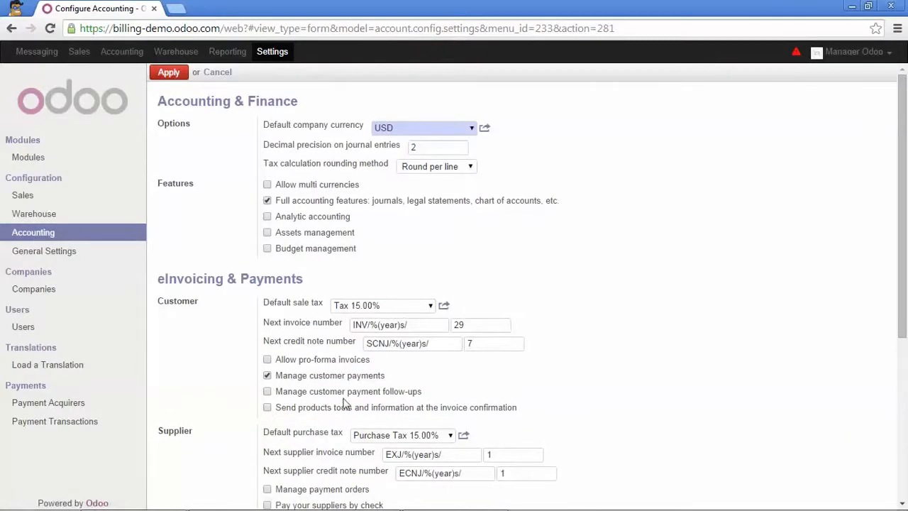
Enable 'Manage customer payment follow-ups' in the accounting settings and apply it
left_click(266, 391)
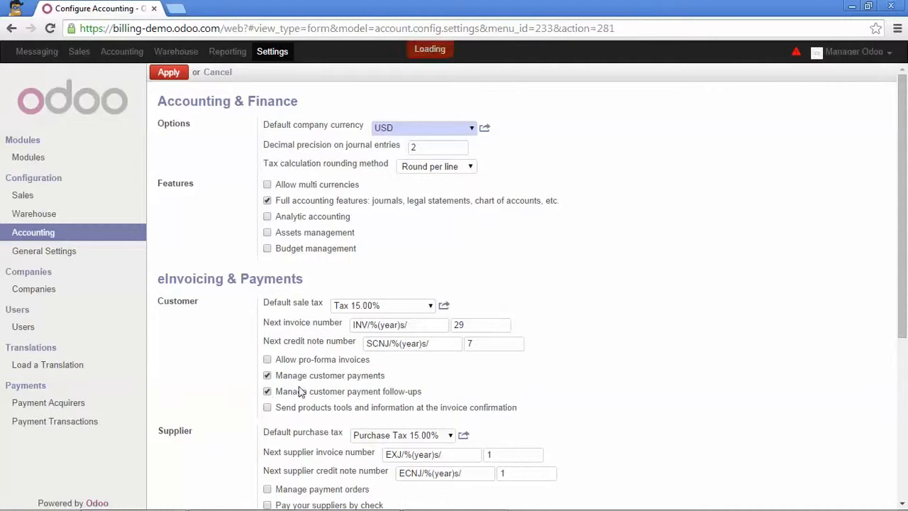
left_click(168, 74)
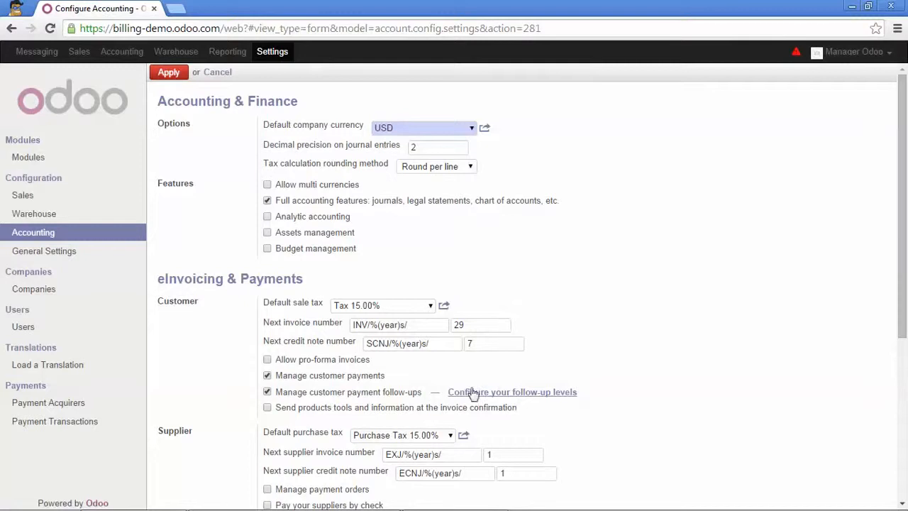
Change the 'Send first reminder email' level to trigger after 20 days overdue instead of 15
left_click(537, 393)
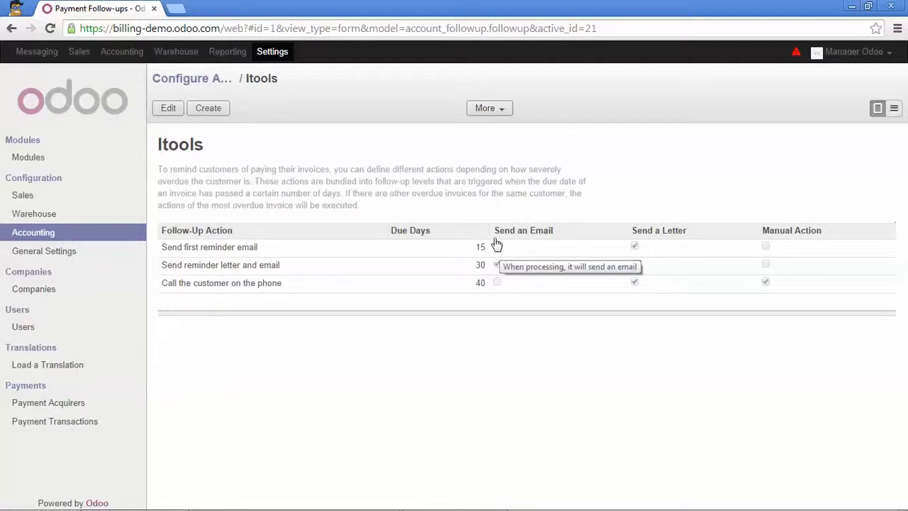
left_click(168, 110)
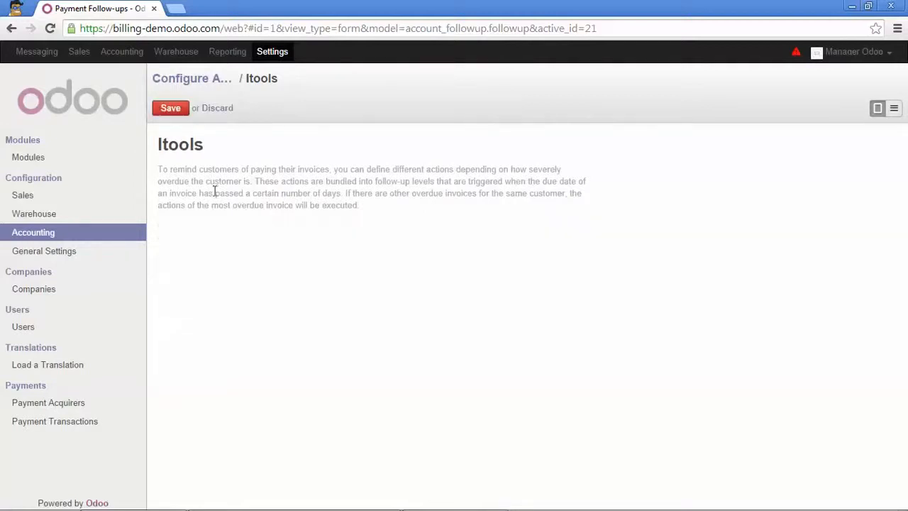
left_click(211, 248)
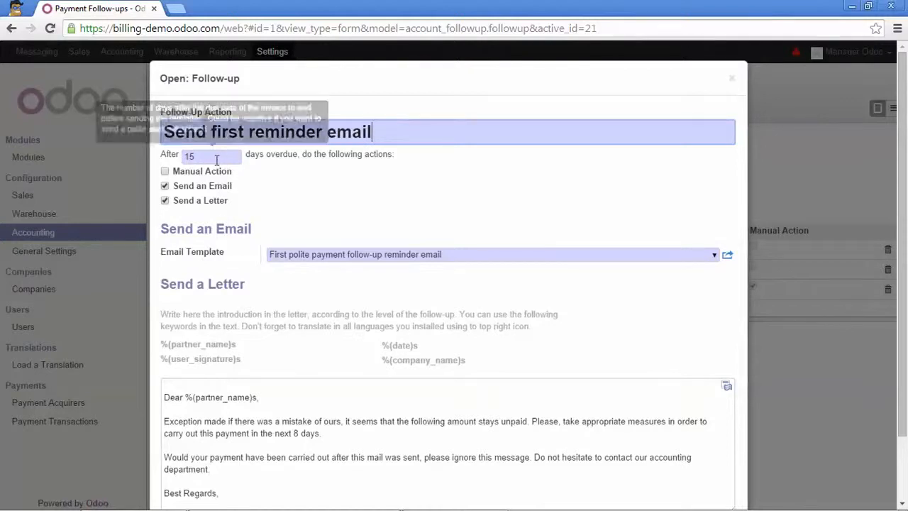
left_click_drag(216, 160, 171, 159)
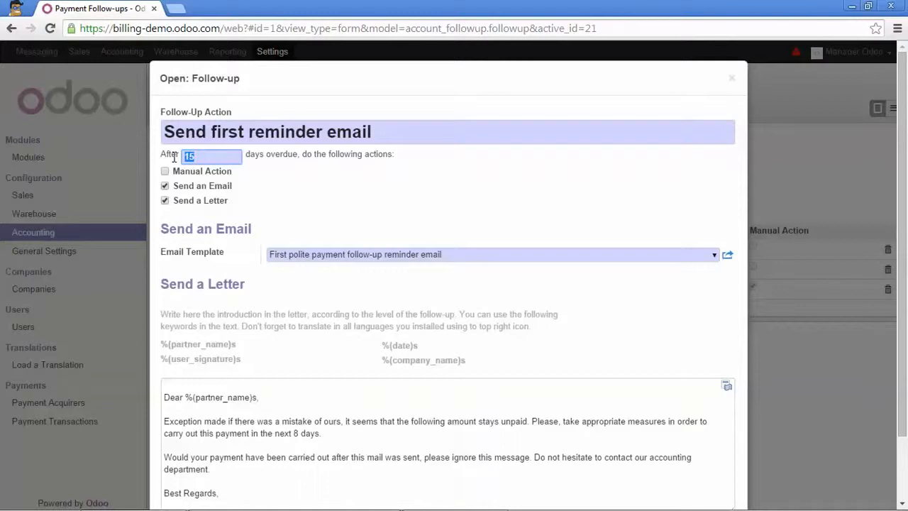
type("20")
left_click(728, 258)
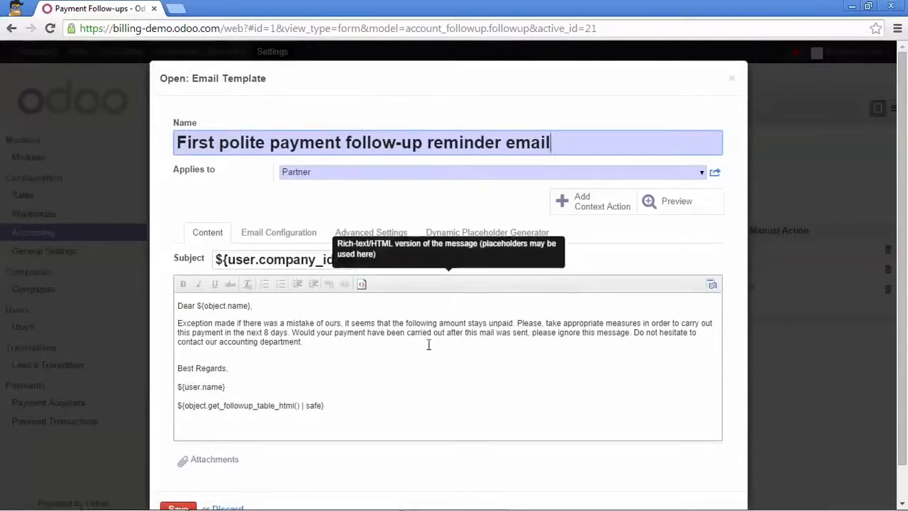
Show the reminder template body as HTML source down to its 'Best Regards' signature
left_click(362, 284)
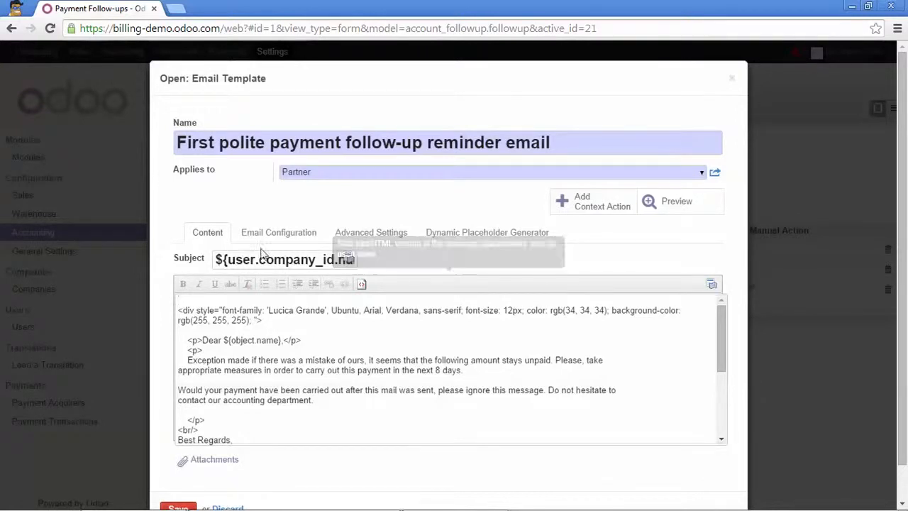
scroll(211, 414, "down", 4)
scroll(187, 461, "down", 1)
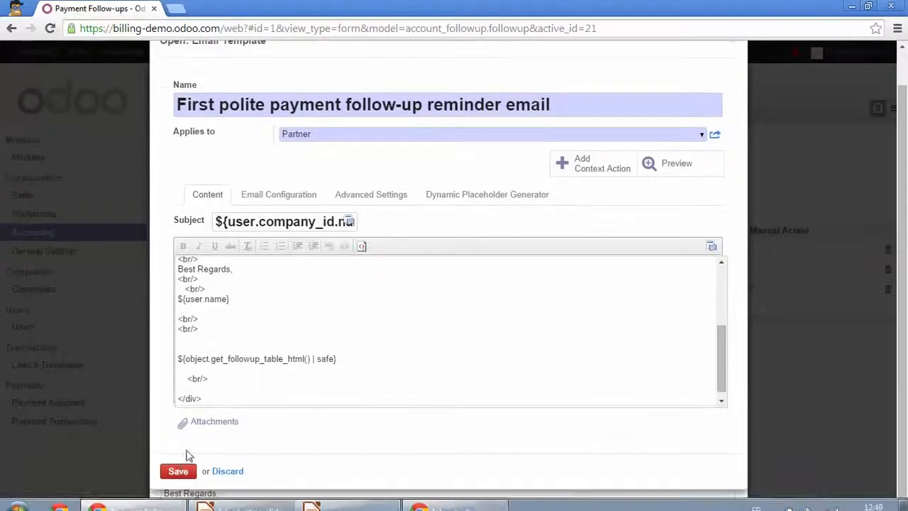
Save the email template and the first reminder level at 20 due days
left_click(178, 472)
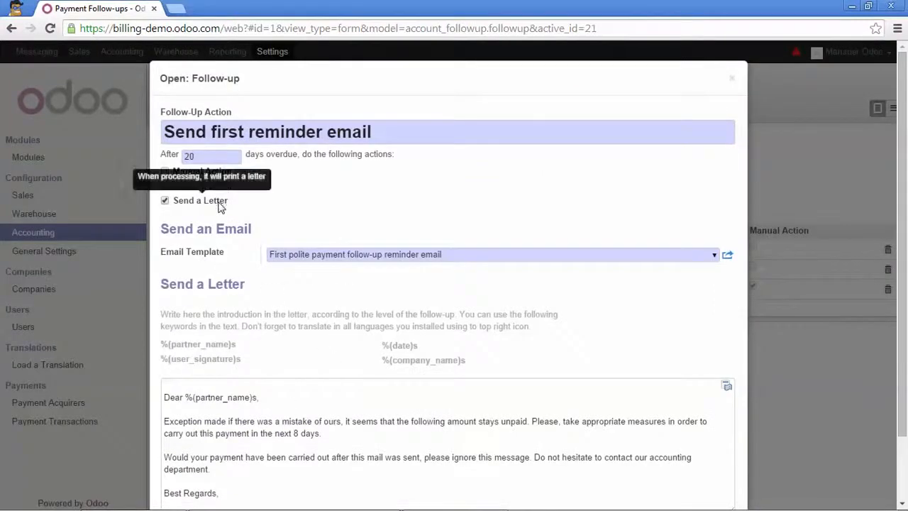
scroll(217, 222, "down", 2)
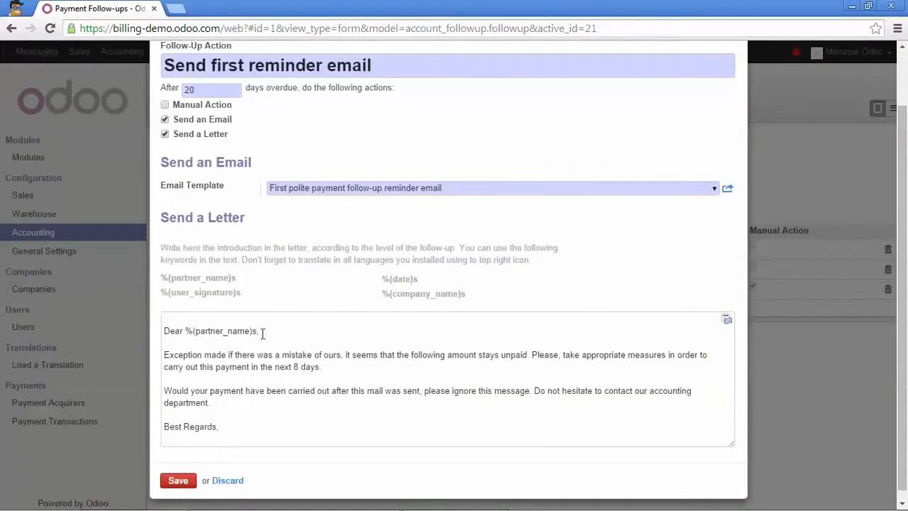
left_click_drag(237, 428, 154, 316)
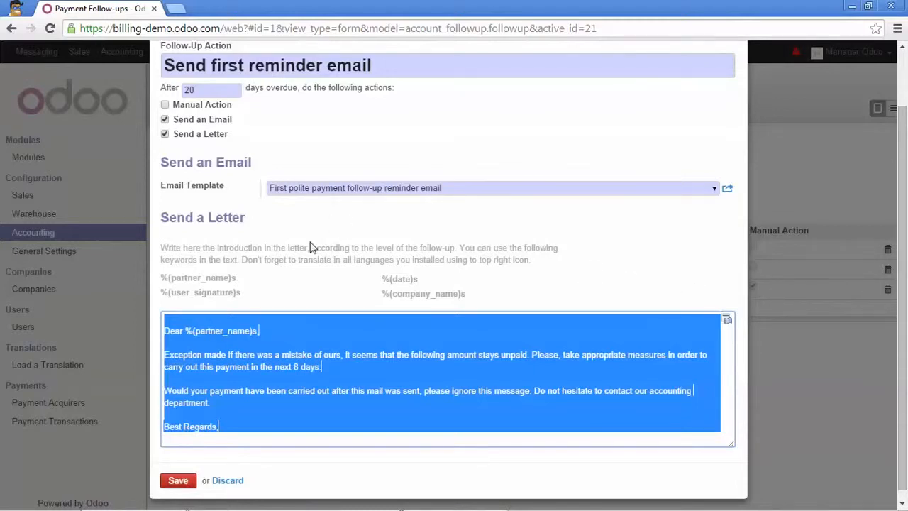
scroll(287, 205, "down", 1)
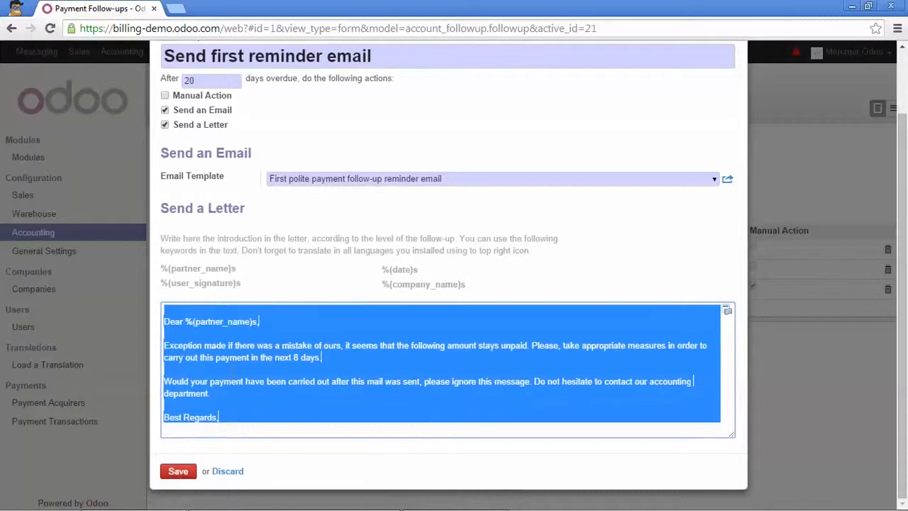
left_click(189, 472)
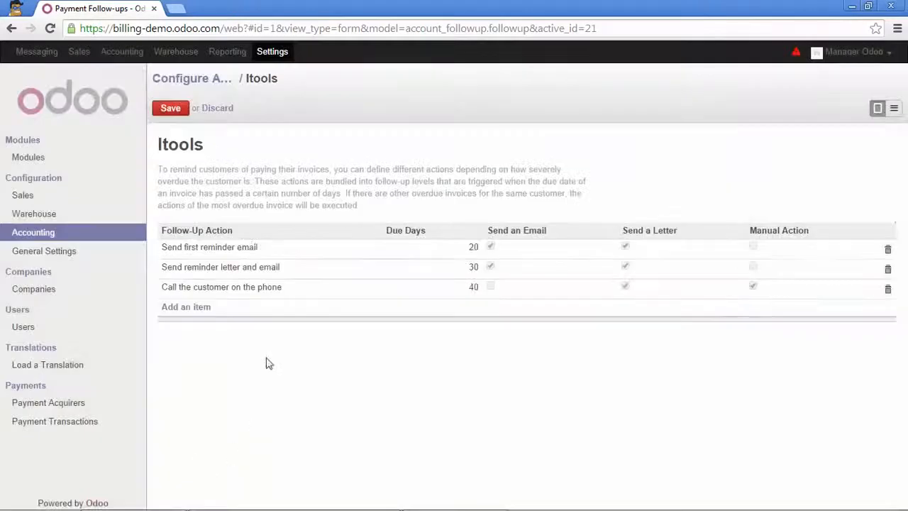
left_click(251, 287)
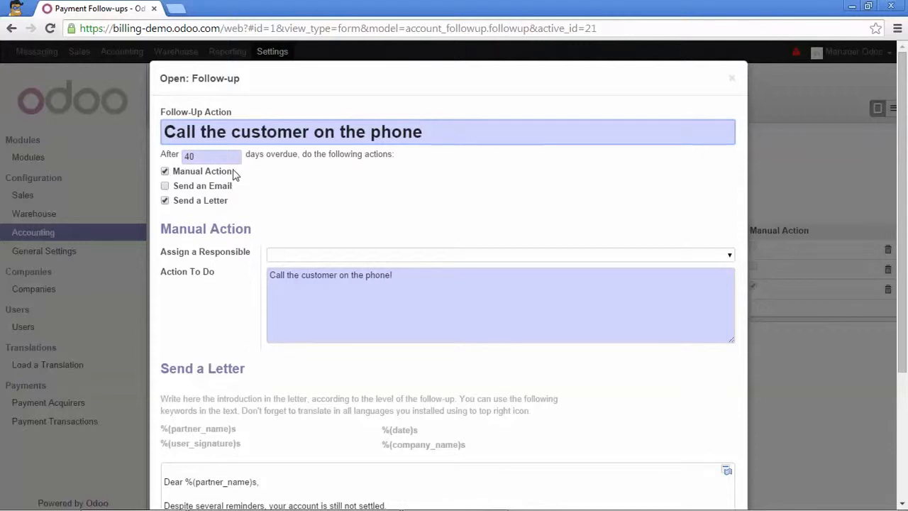
Assign the phone-call level to Manager Odoo, untick Send a Letter, and save the levels
left_click_drag(269, 277, 398, 281)
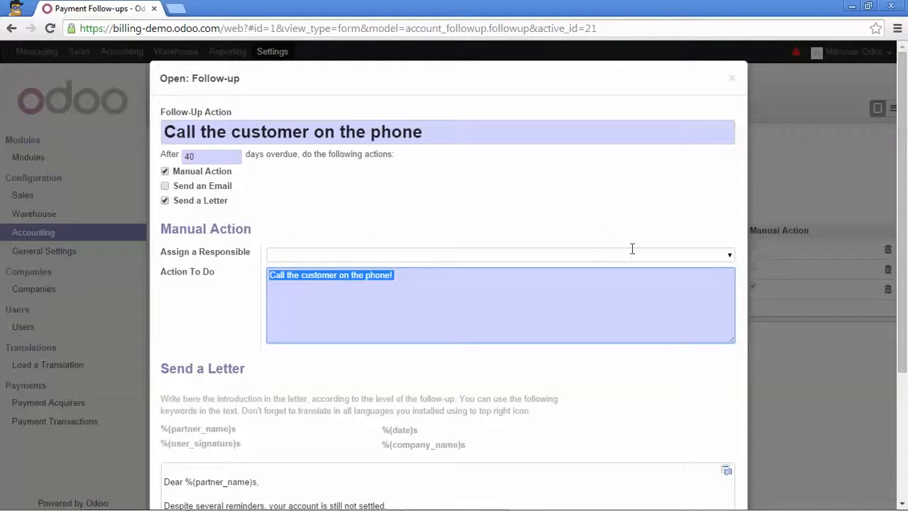
left_click(728, 257)
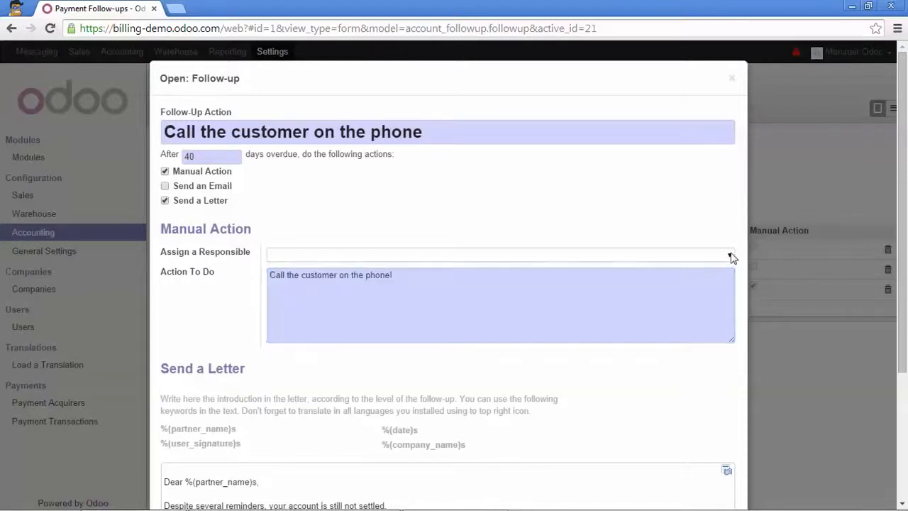
left_click(656, 275)
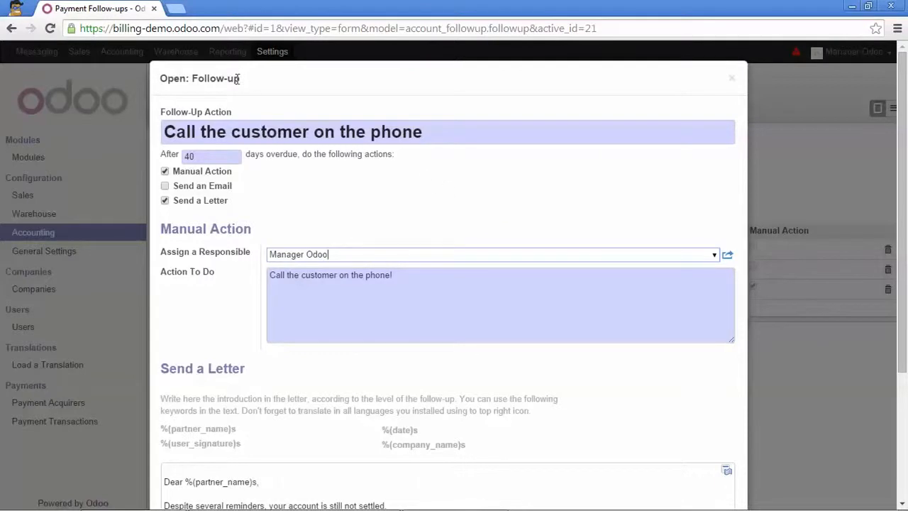
left_click(164, 201)
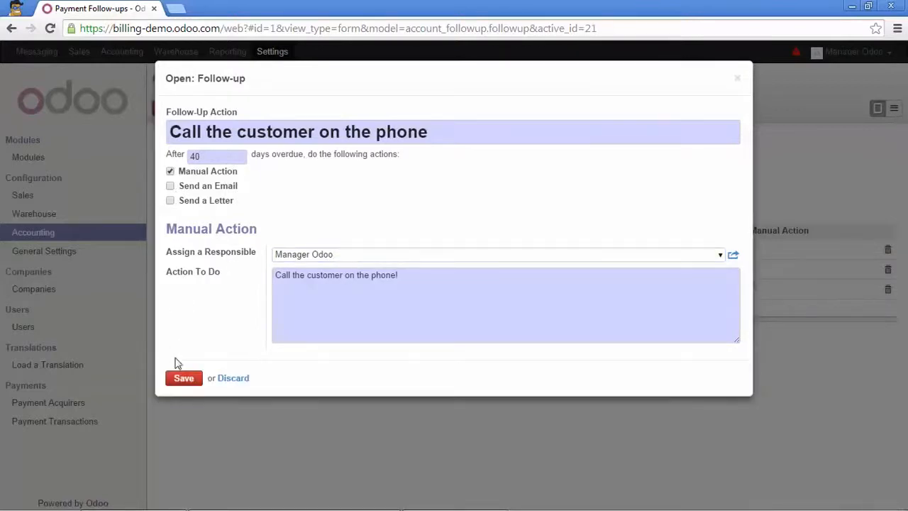
left_click(181, 380)
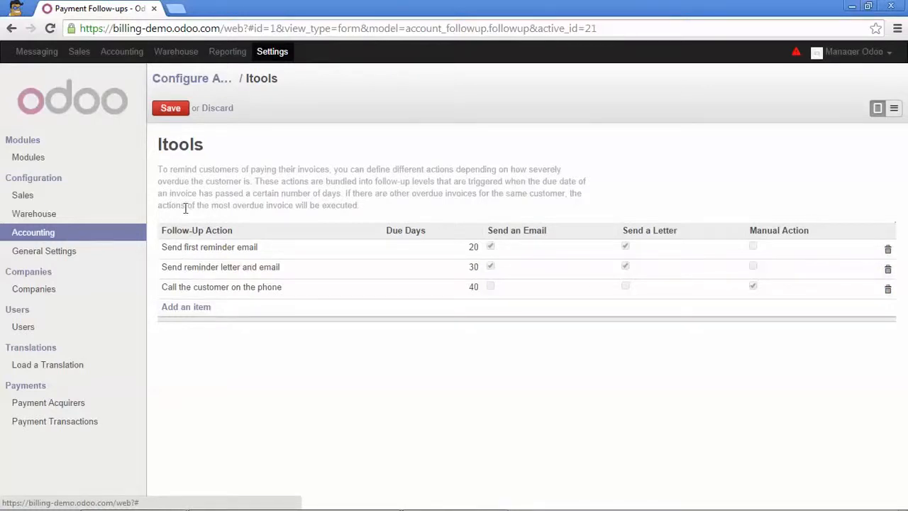
left_click(178, 109)
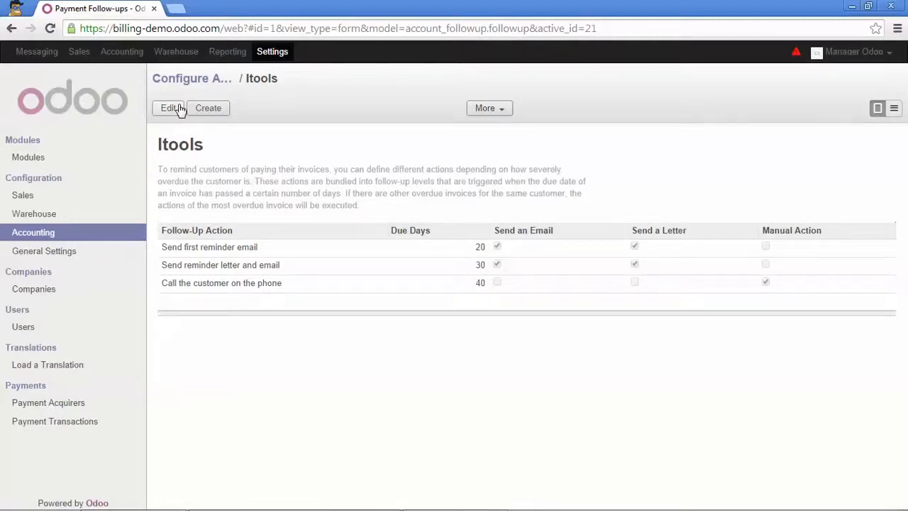
left_click(122, 51)
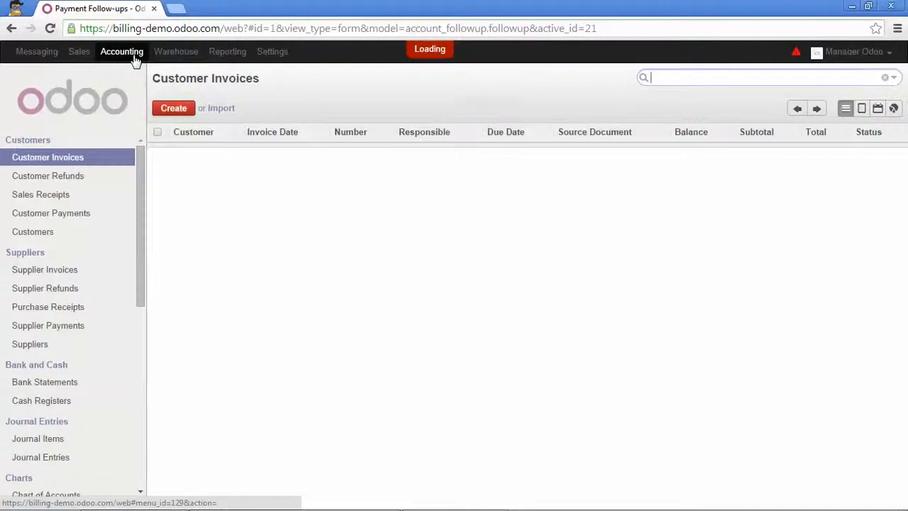
Run Send Letters and Emails, then download and save the follow-up letters PDF
scroll(86, 260, "down", 3)
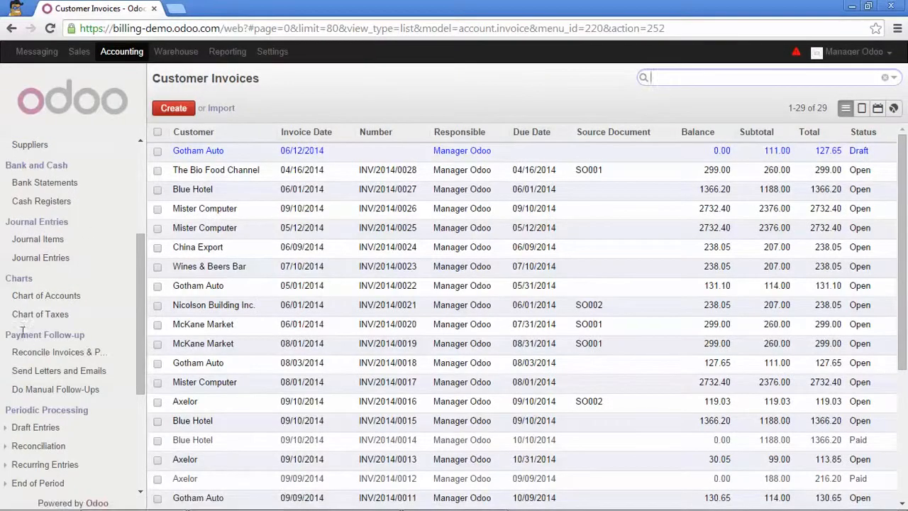
left_click(78, 370)
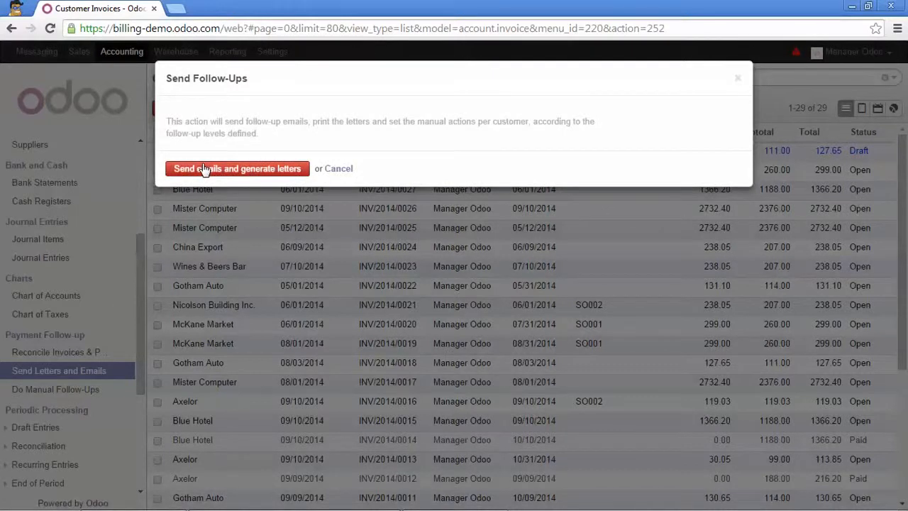
left_click(204, 169)
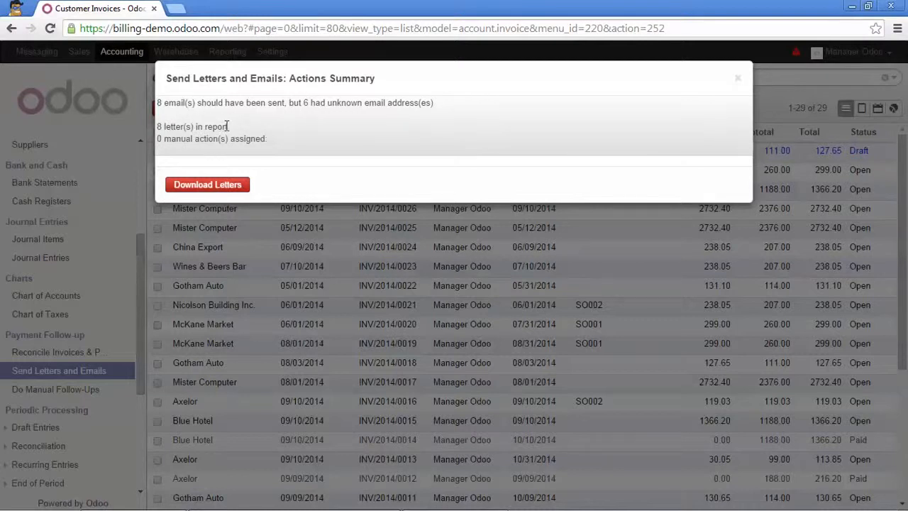
left_click(211, 186)
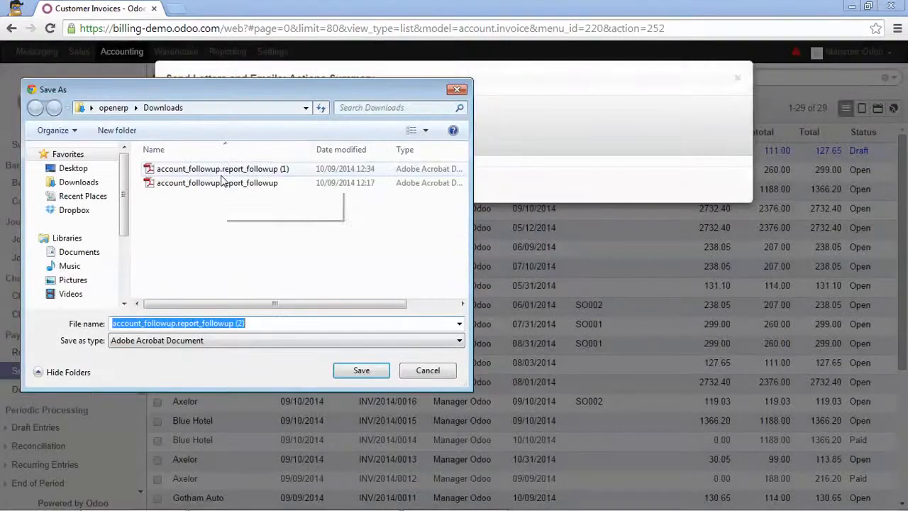
left_click(353, 366)
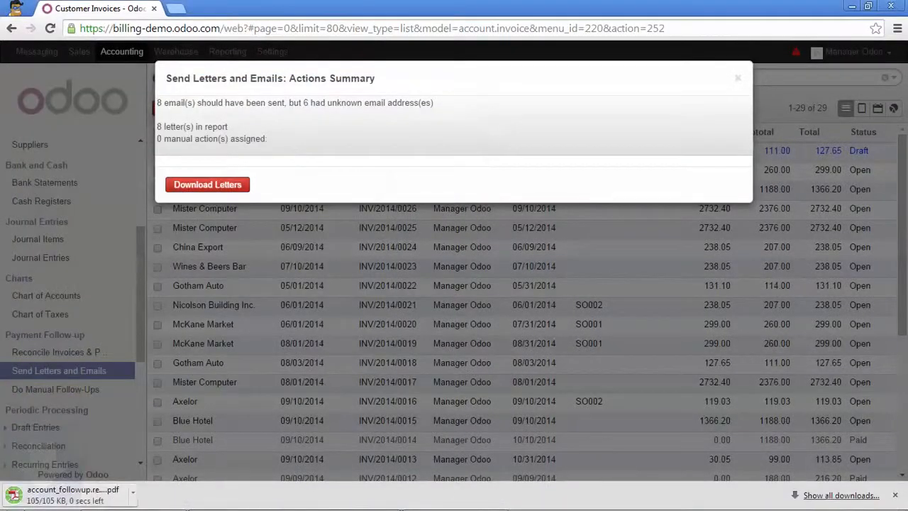
left_click(72, 496)
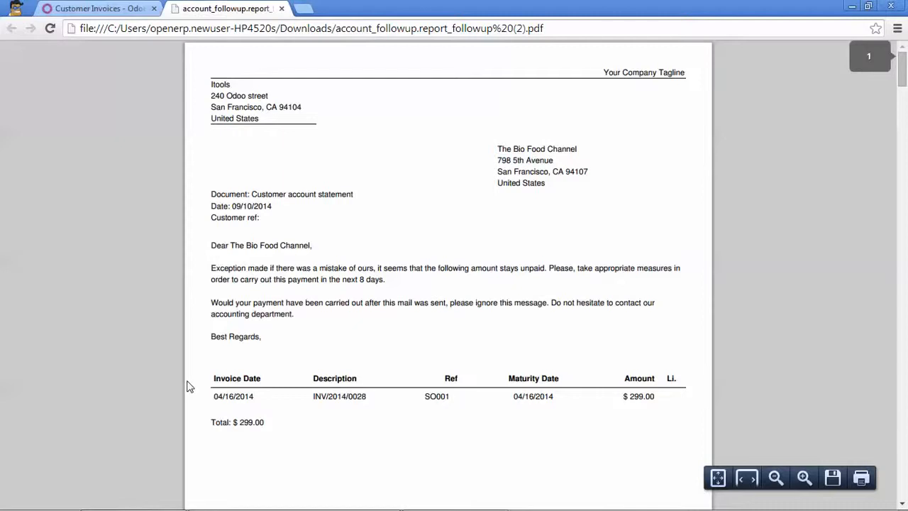
scroll(595, 294, "down", 5)
scroll(580, 305, "up", 2)
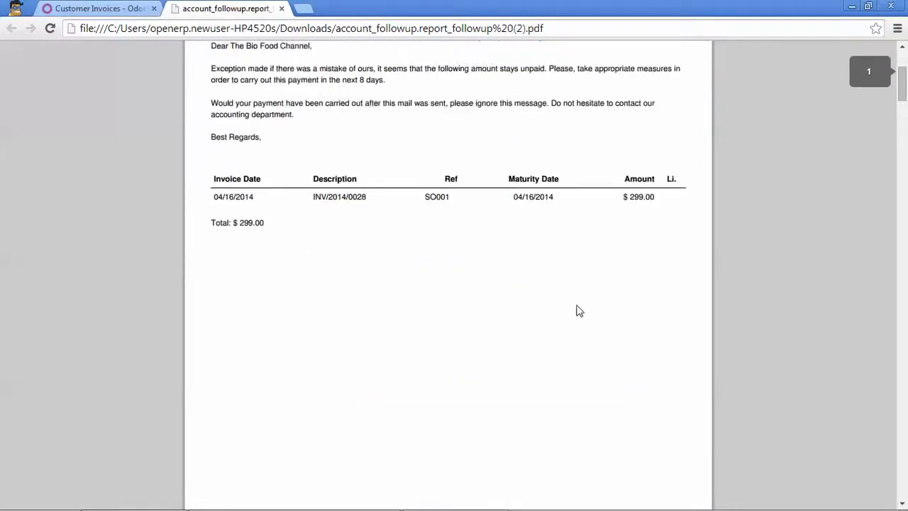
scroll(576, 308, "up", 1)
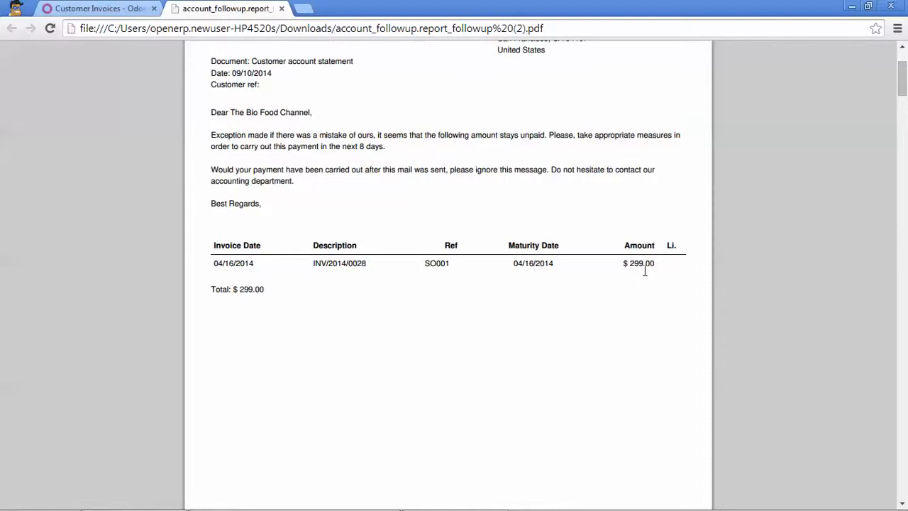
scroll(546, 268, "down", 6)
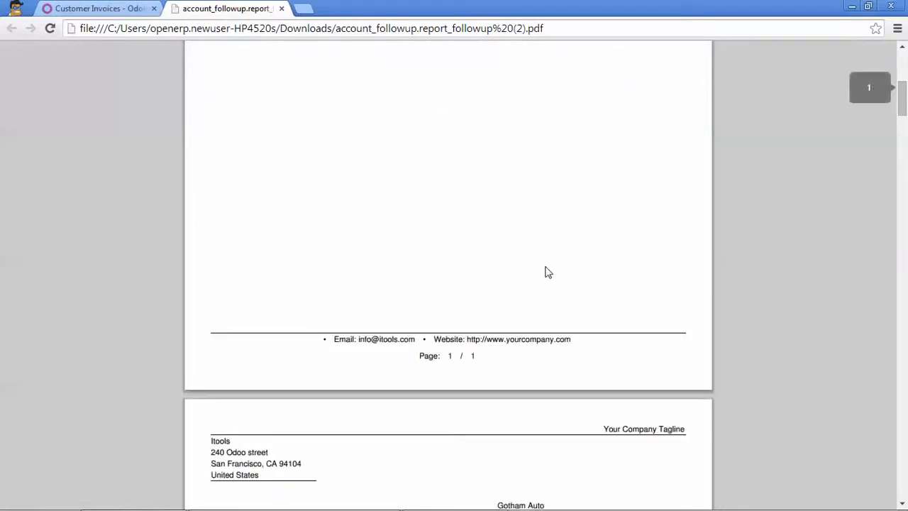
scroll(547, 272, "down", 5)
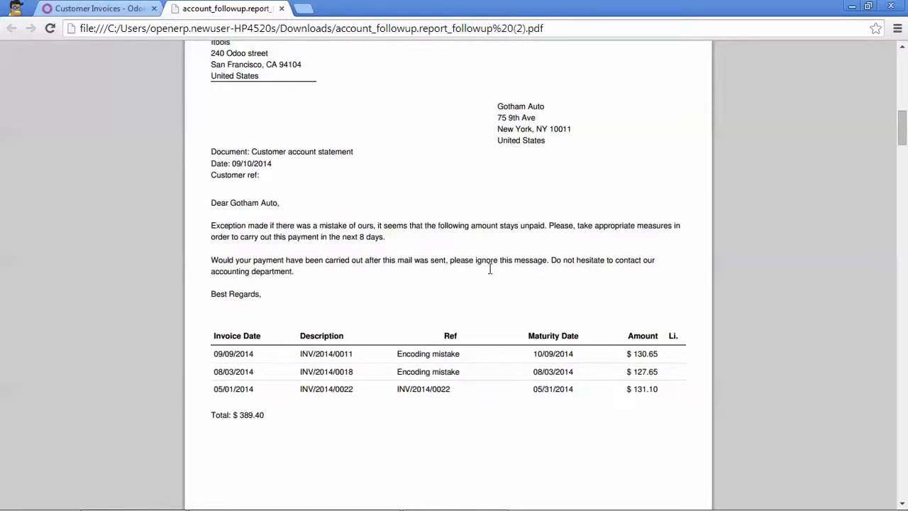
scroll(465, 266, "up", 5)
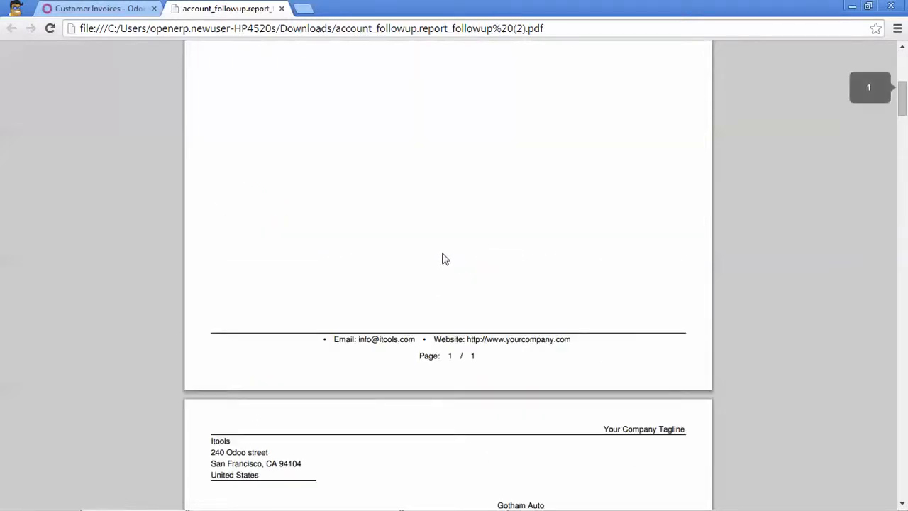
scroll(444, 257, "down", 6)
scroll(432, 248, "up", 1)
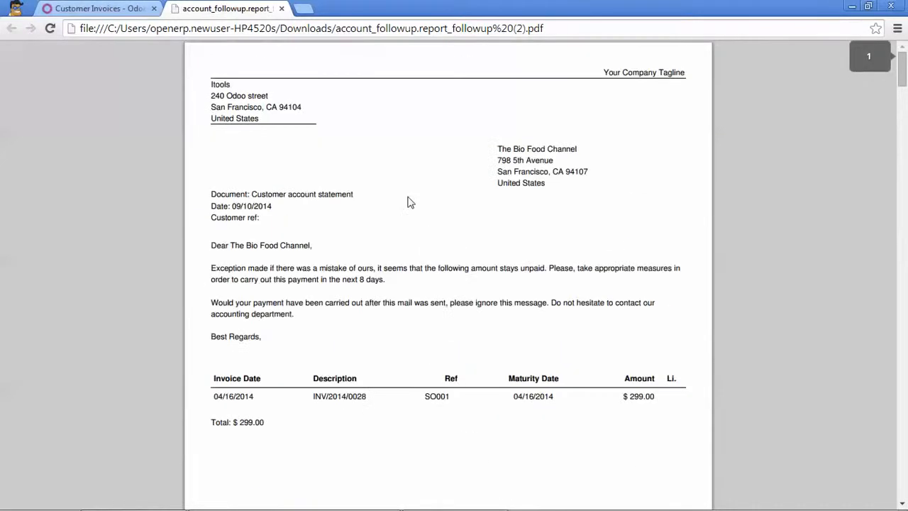
left_click(281, 9)
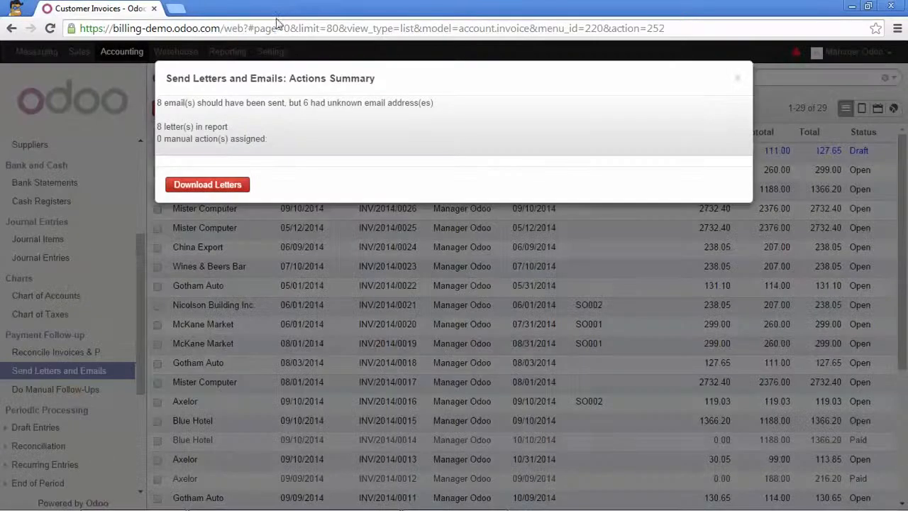
Close the Actions Summary and open Blue Hotel from the Do Manual Follow-Ups list
left_click(737, 82)
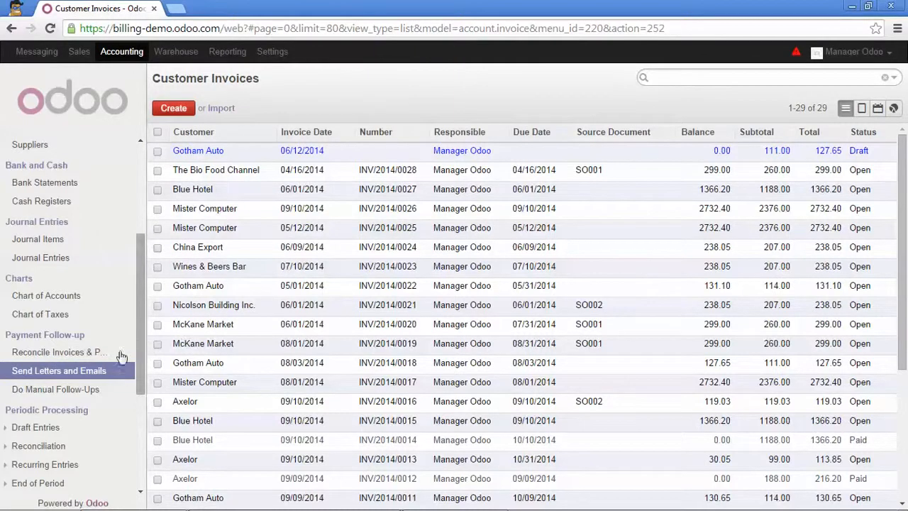
left_click(54, 391)
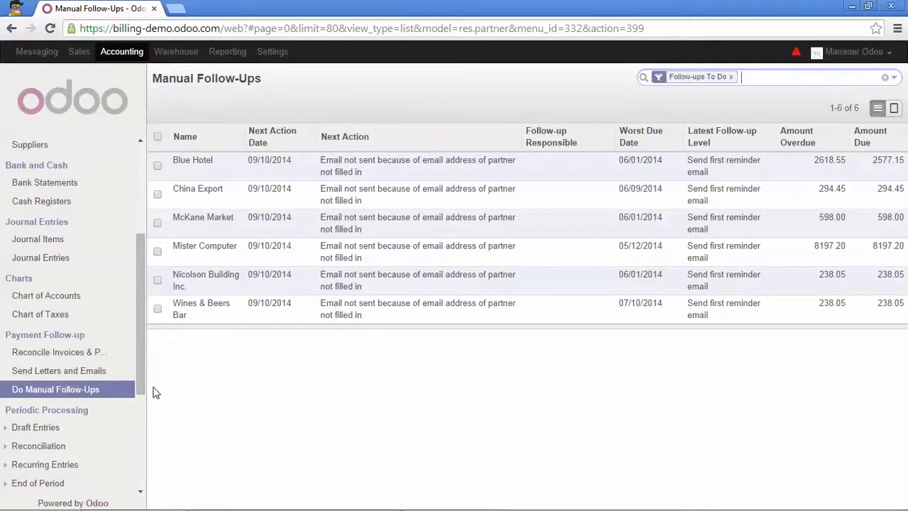
mouse_move(306, 218)
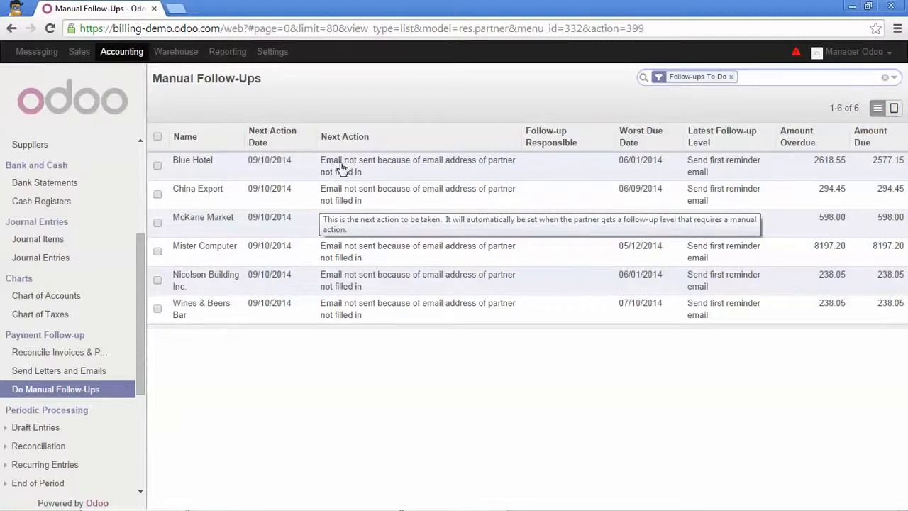
left_click(399, 174)
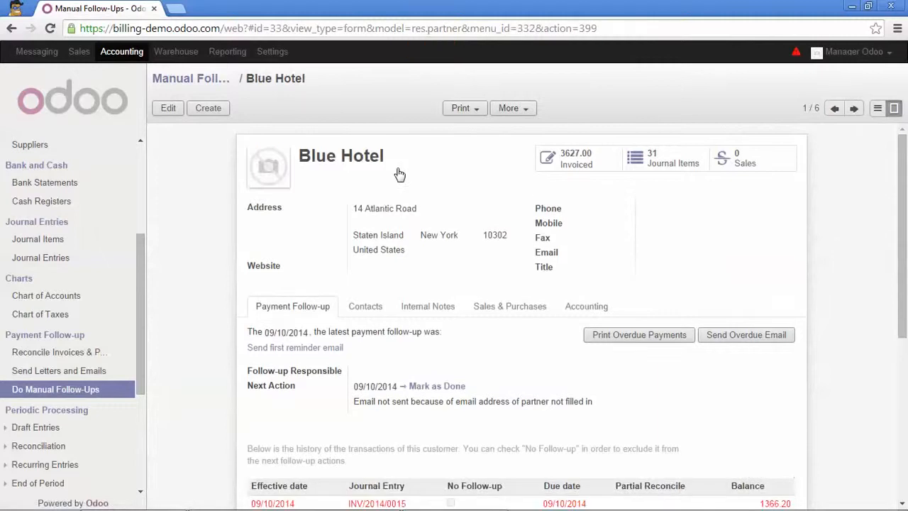
left_click(168, 110)
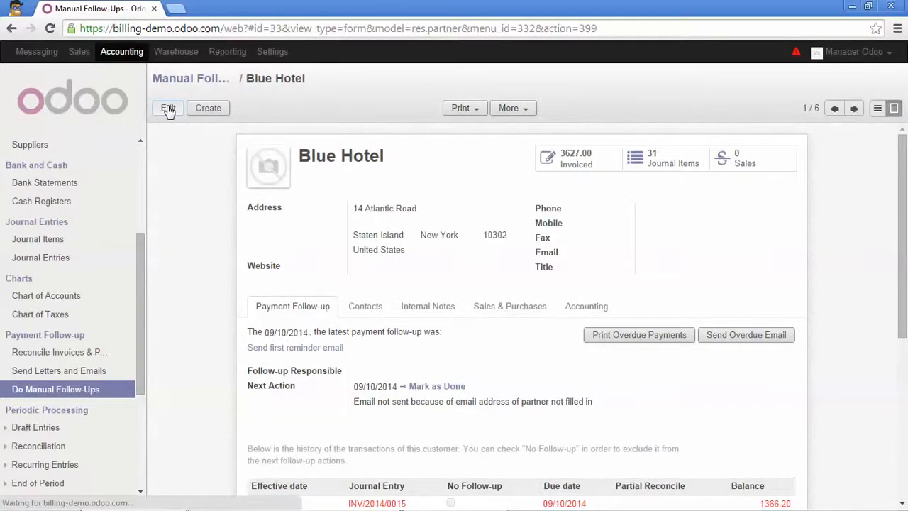
scroll(424, 230, "down", 1)
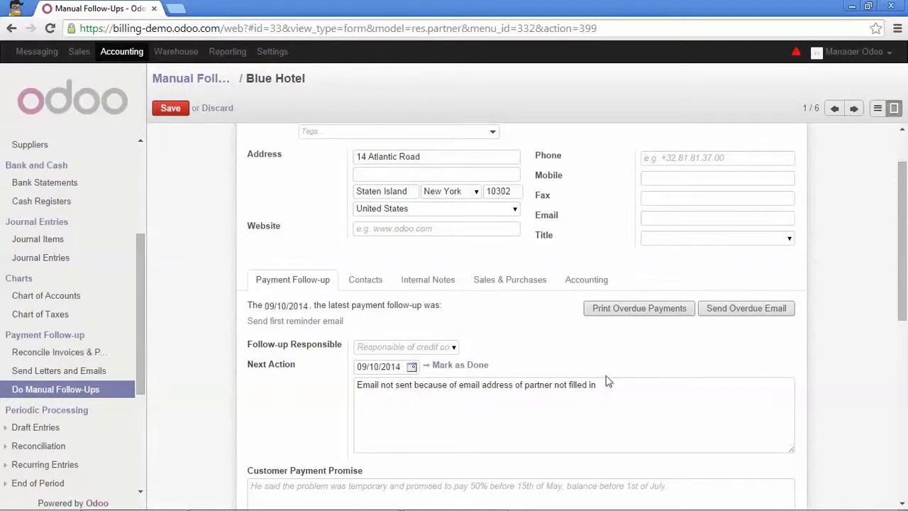
left_click(687, 222)
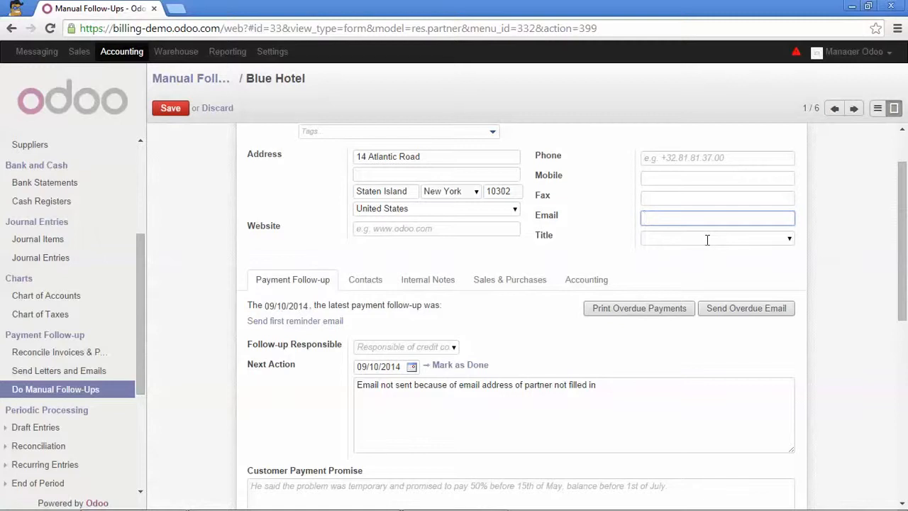
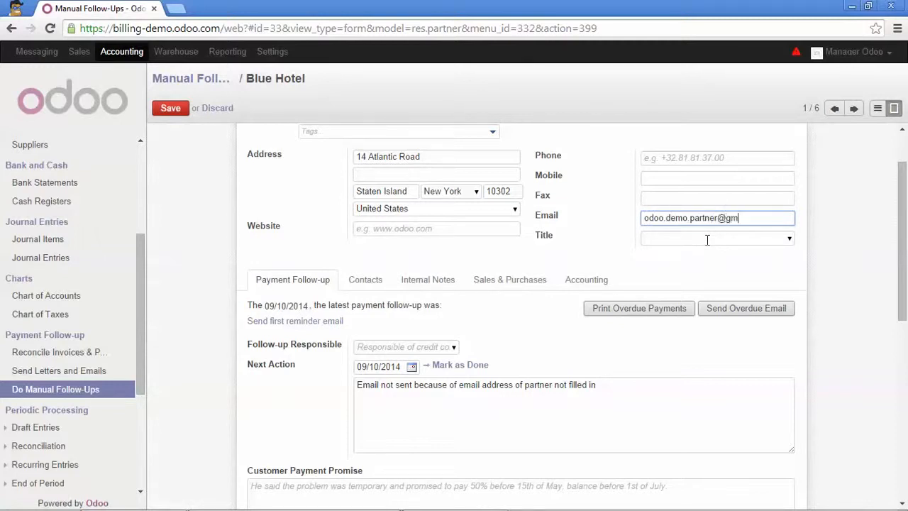
left_click(738, 312)
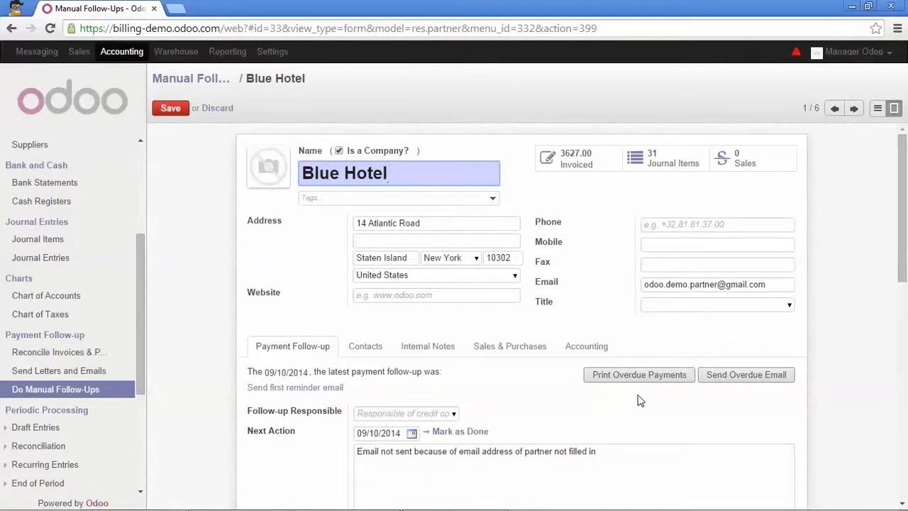
scroll(606, 383, "down", 2)
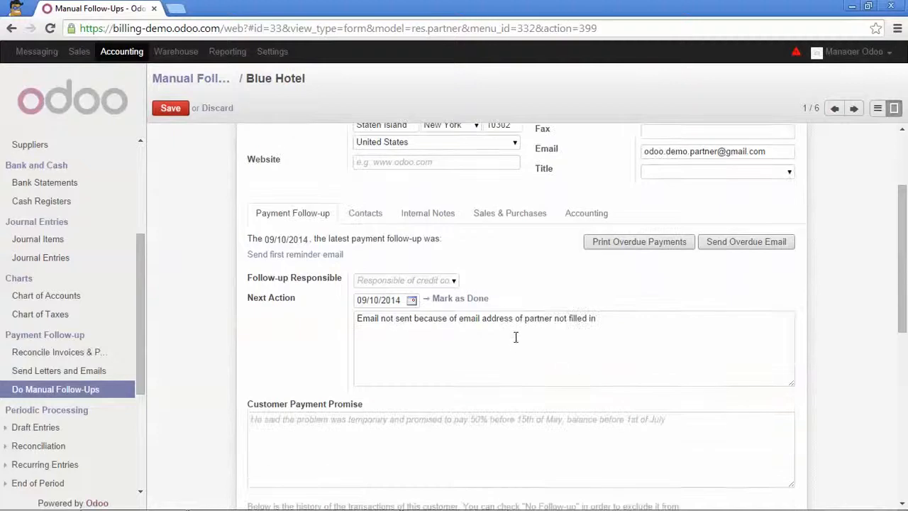
left_click(454, 302)
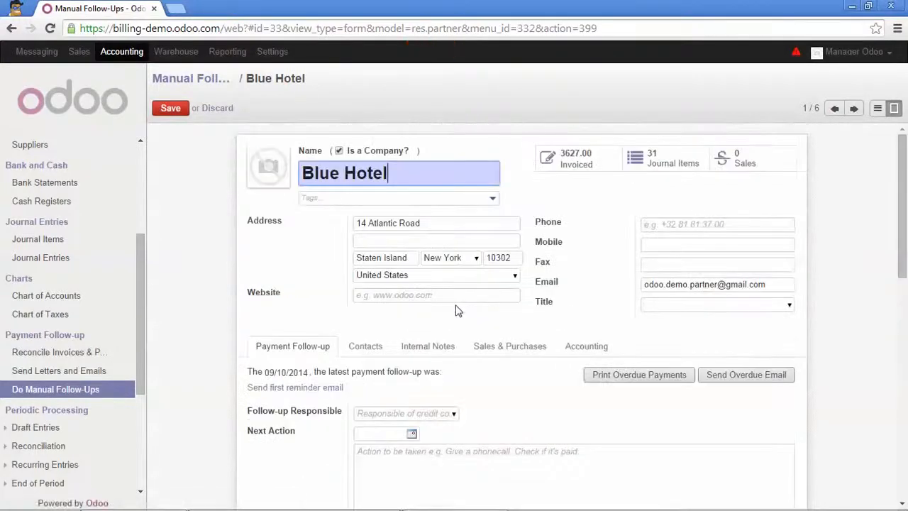
left_click(170, 108)
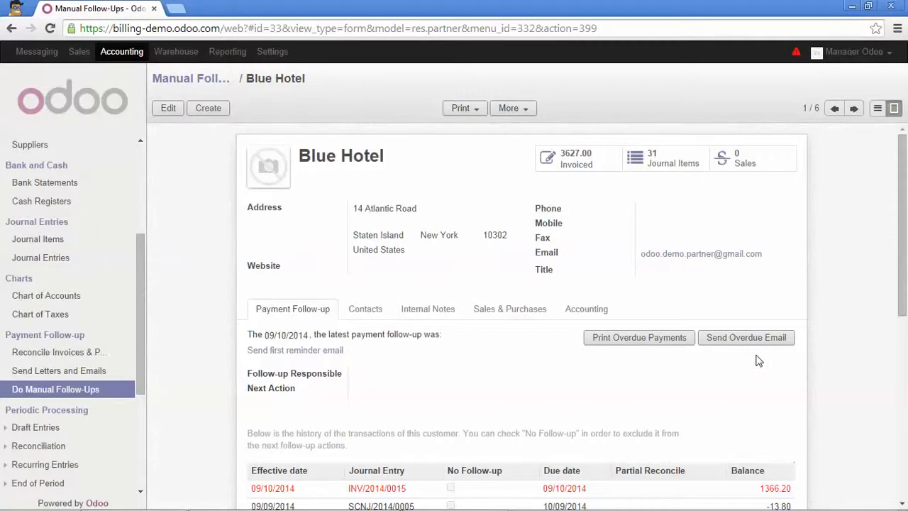
Tick No Follow-up on entry SCNJ/2014/0004 in Blue Hotel's history and save
scroll(498, 226, "down", 2)
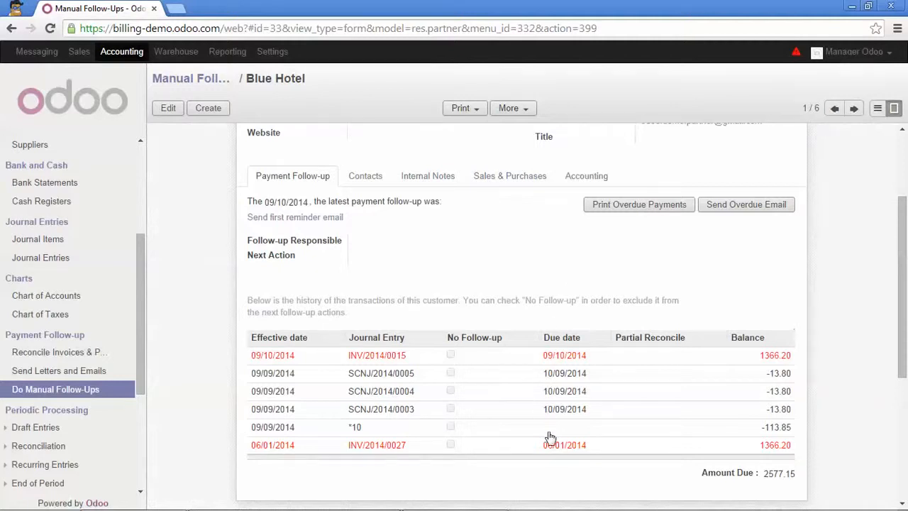
mouse_move(550, 445)
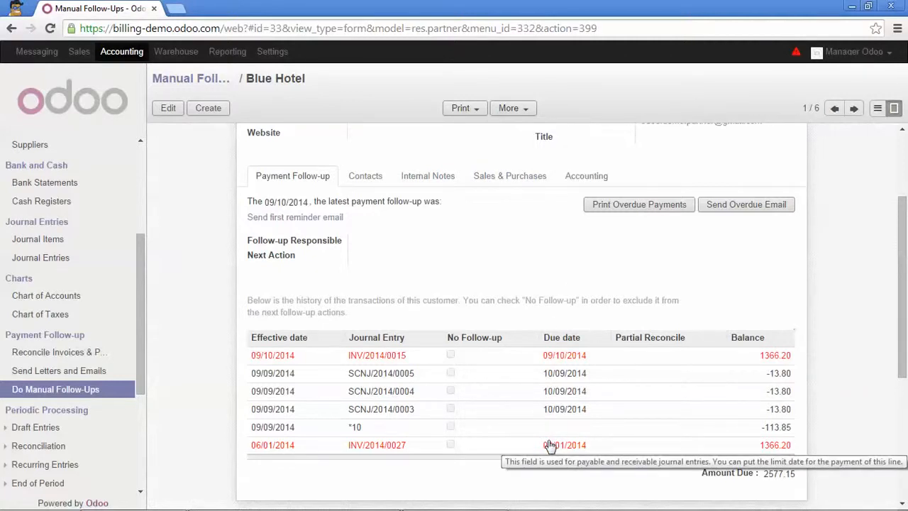
left_click(171, 113)
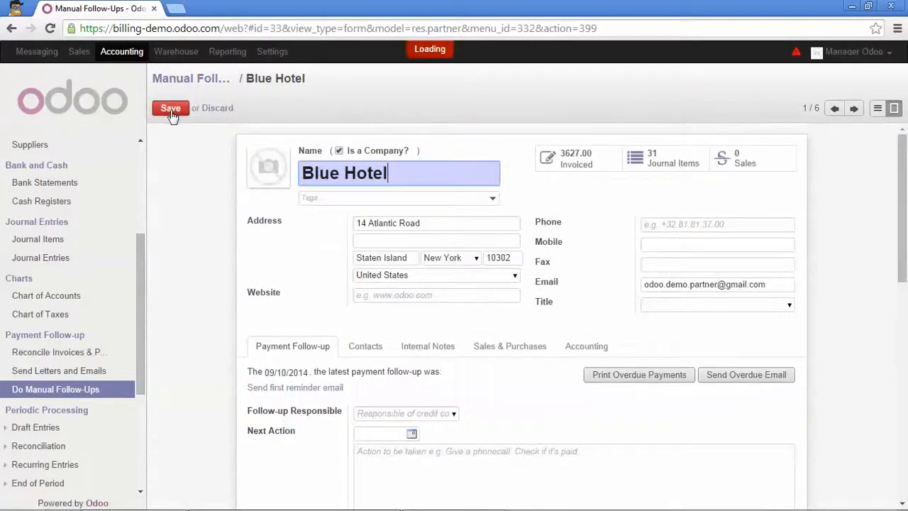
scroll(489, 333, "down", 2)
scroll(490, 333, "down", 3)
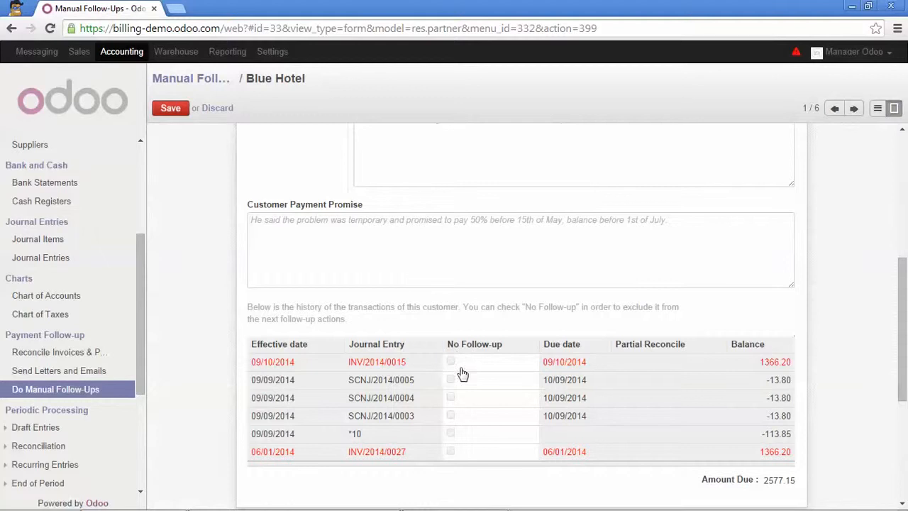
left_click(452, 399)
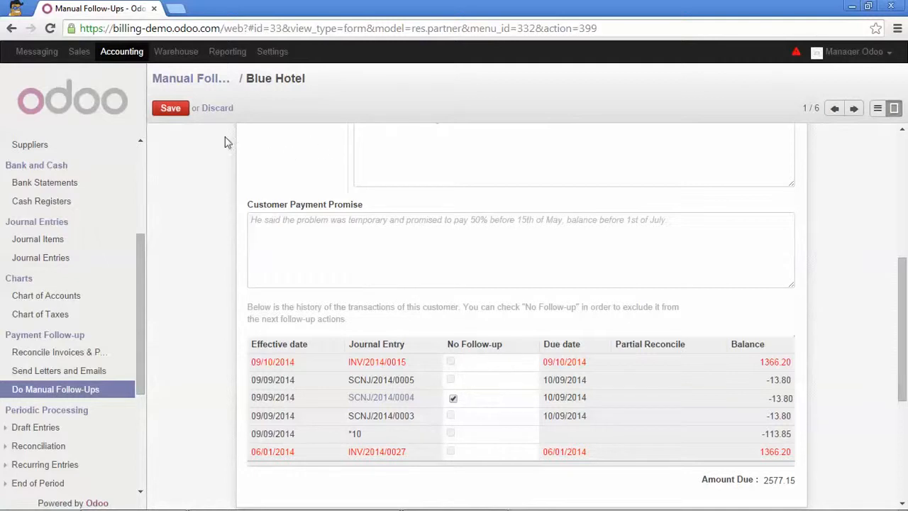
left_click(173, 110)
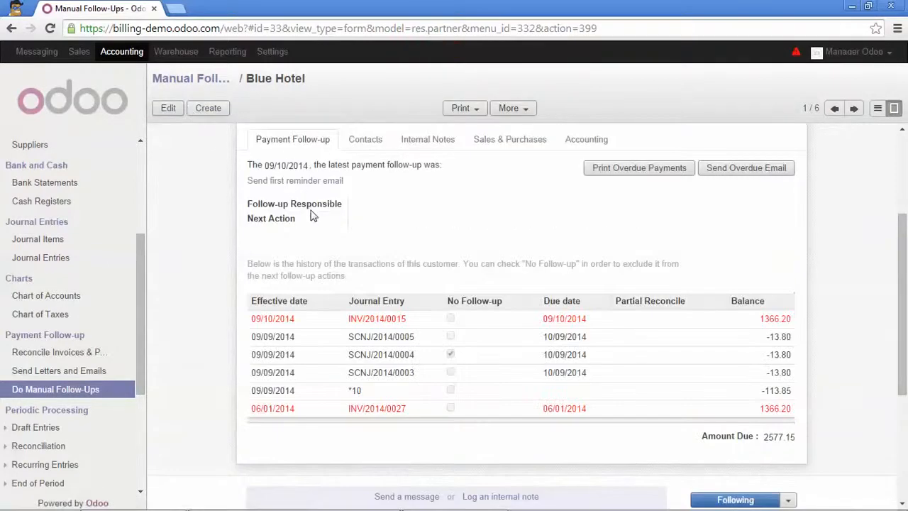
scroll(412, 334, "up", 3)
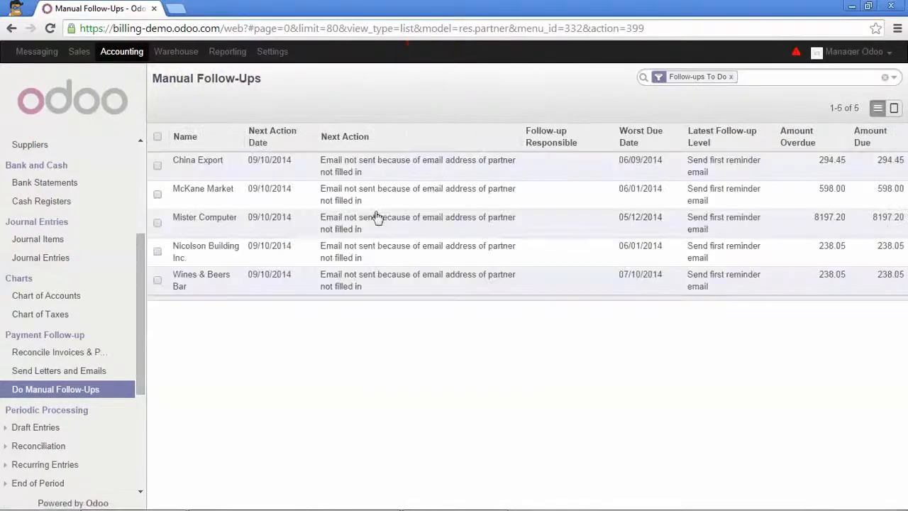
Mark next actions done for China Export, McKane Market, Mister Computer, Nicolson Building Inc. and Wines & Beers Bar
left_click(452, 171)
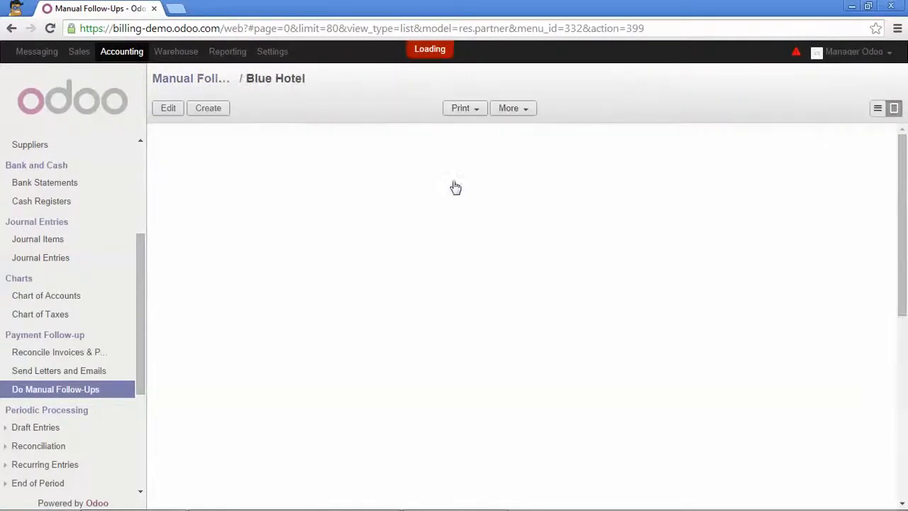
scroll(440, 329, "down", 1)
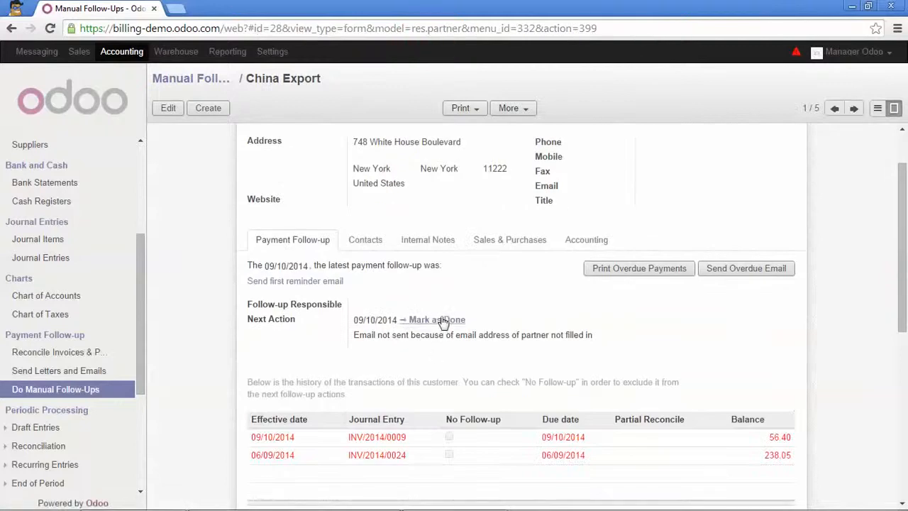
left_click(451, 320)
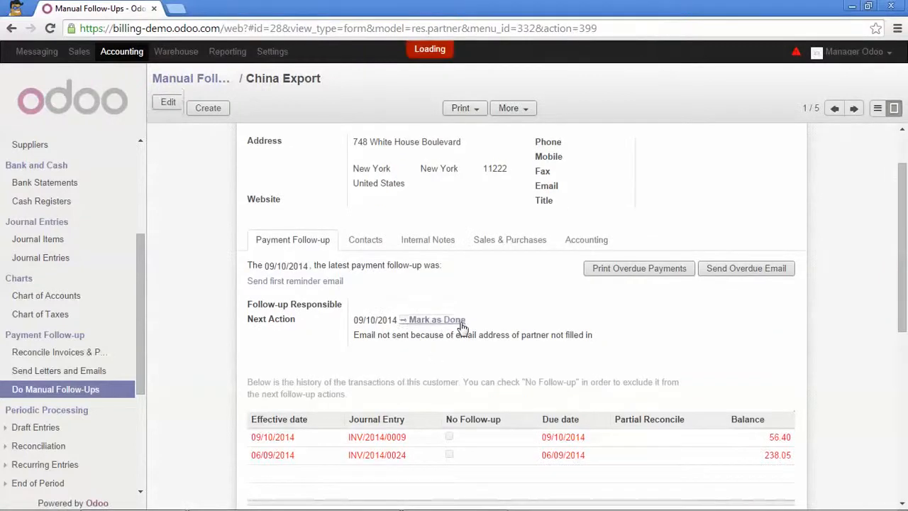
left_click(853, 108)
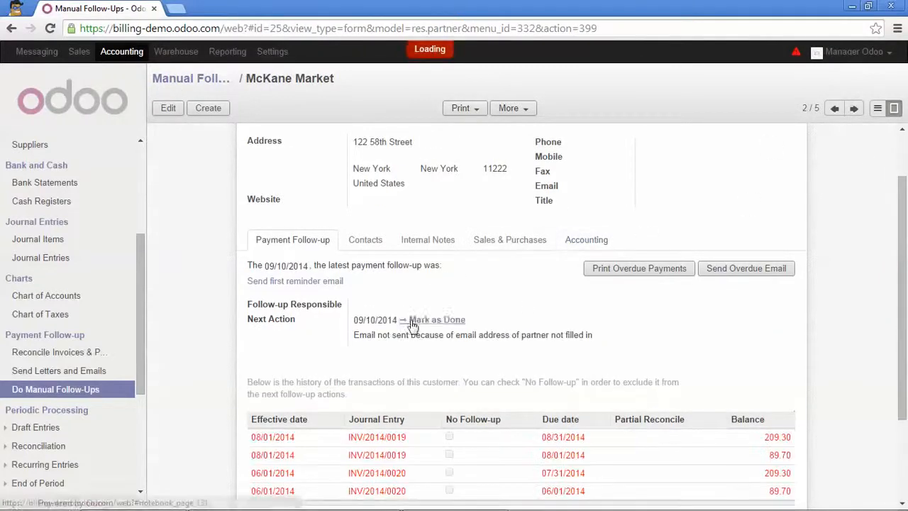
left_click(423, 320)
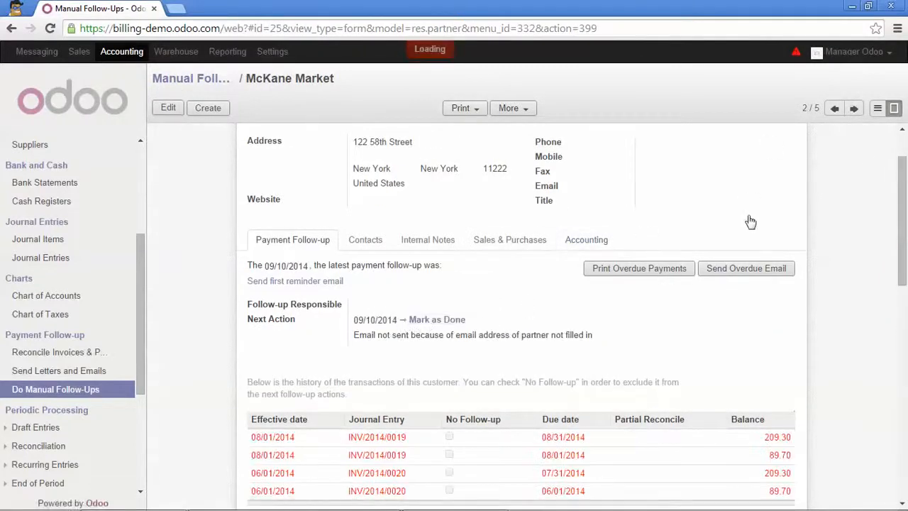
left_click(853, 108)
left_click(453, 320)
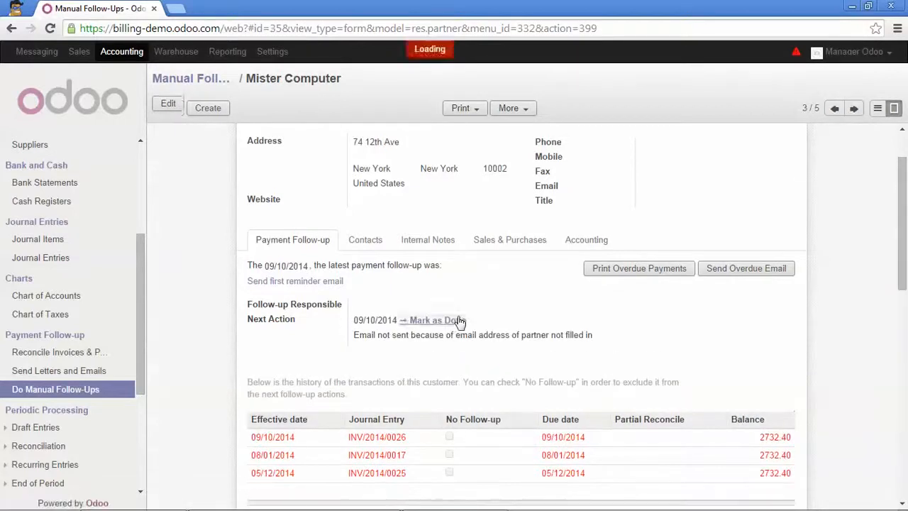
left_click(854, 108)
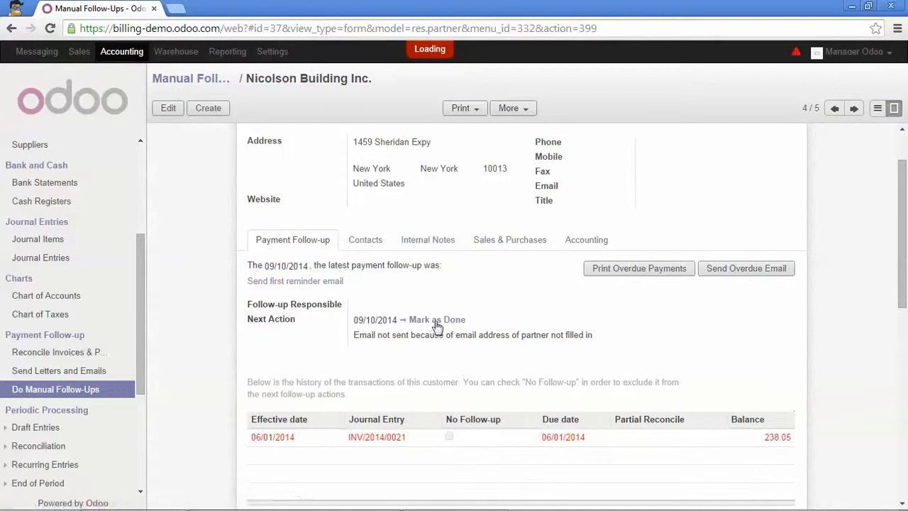
left_click(438, 319)
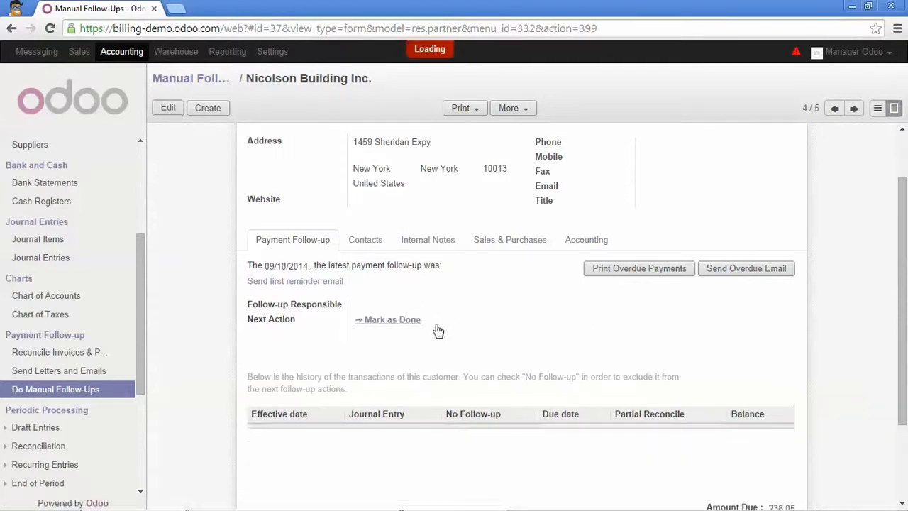
left_click(856, 109)
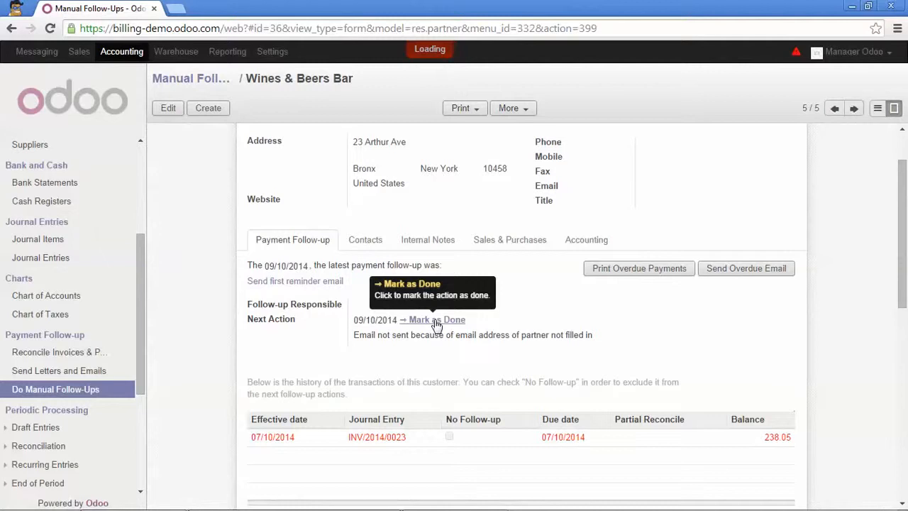
left_click(432, 320)
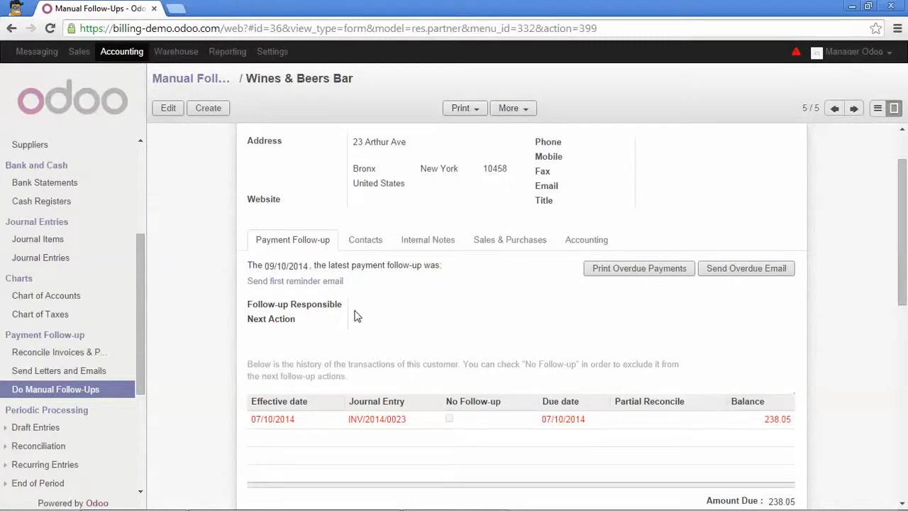
Run Send Letters and Emails, assigning 8 manual follow-up actions with no emails or letters, and close the summary
left_click(92, 375)
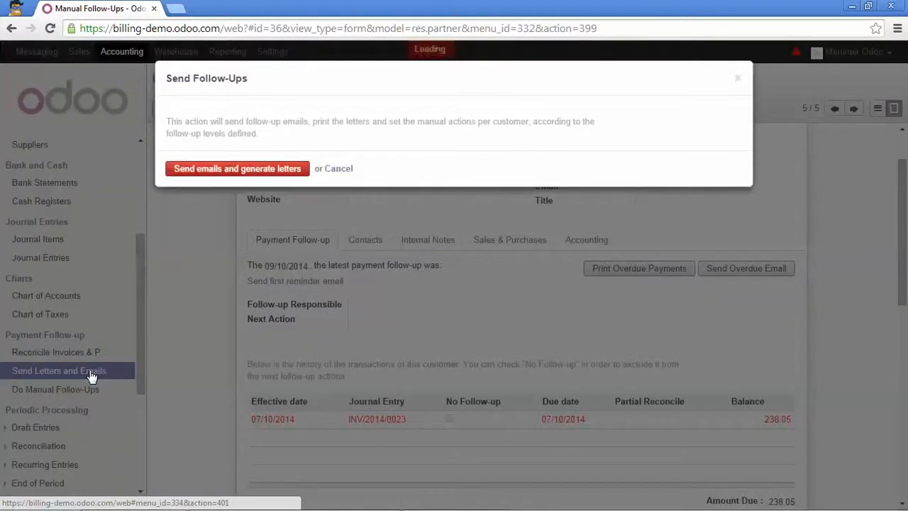
left_click(219, 174)
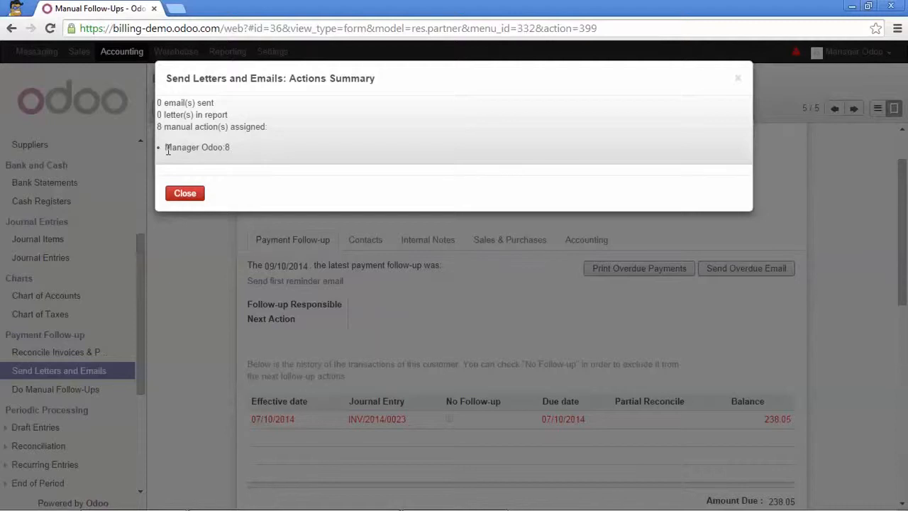
left_click_drag(190, 148, 214, 148)
left_click(186, 195)
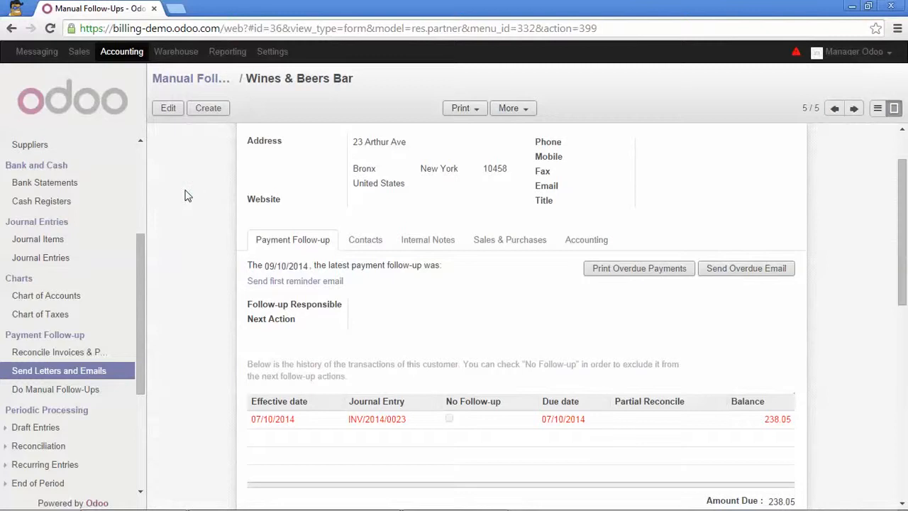
Open Blue Hotel's record from the eight partners listed under Sales' My Follow-Ups
left_click(79, 53)
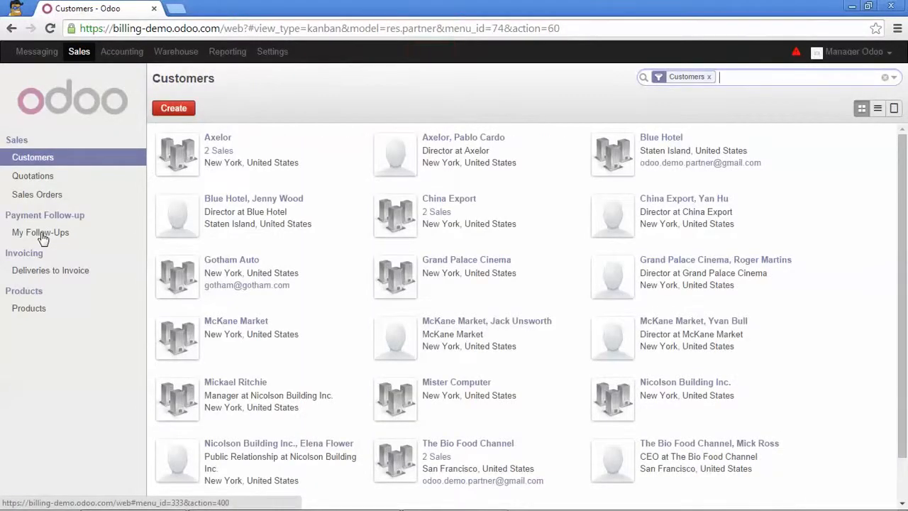
left_click(42, 238)
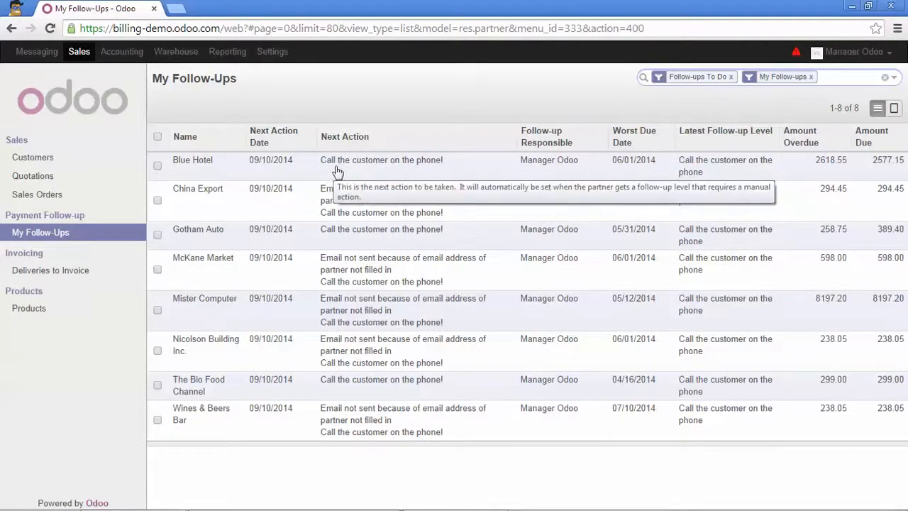
left_click(390, 170)
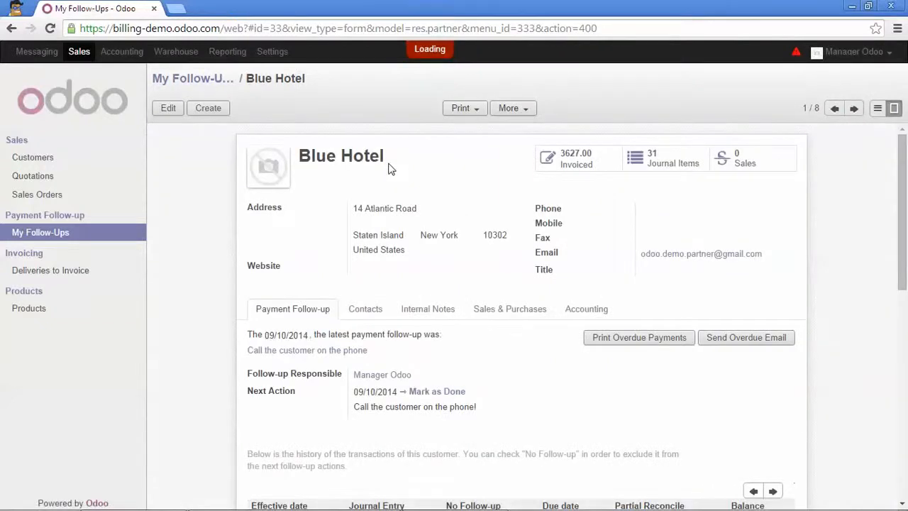
Save Blue Hotel's payment promise 'Should pay in the next 3 days' and mark its phone-call action done
left_click(177, 107)
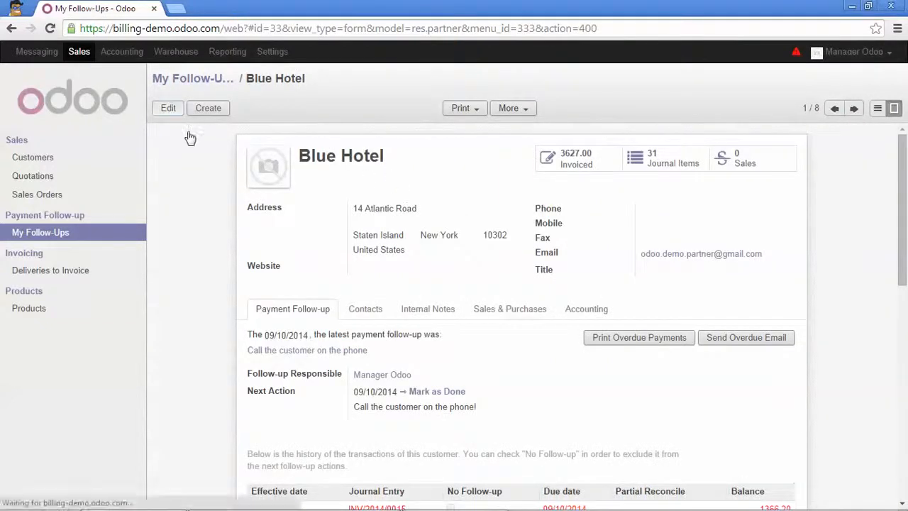
scroll(248, 195, "down", 3)
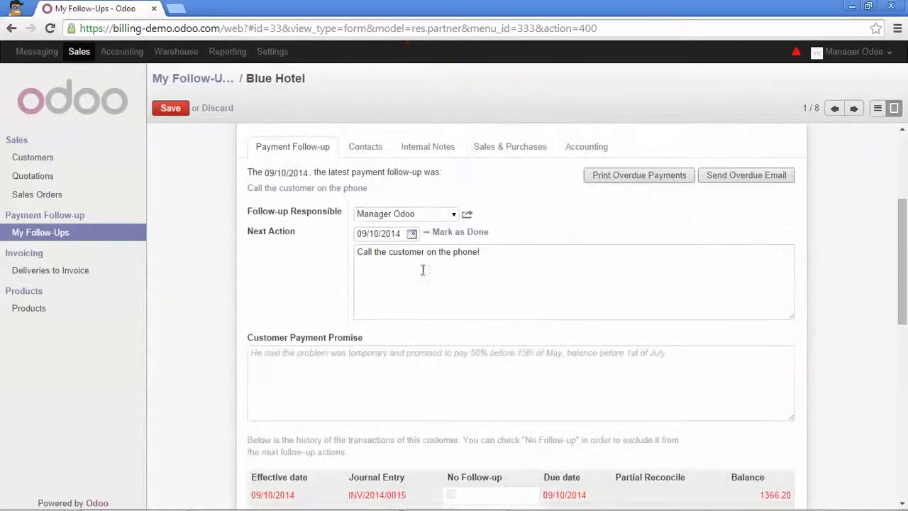
left_click(332, 355)
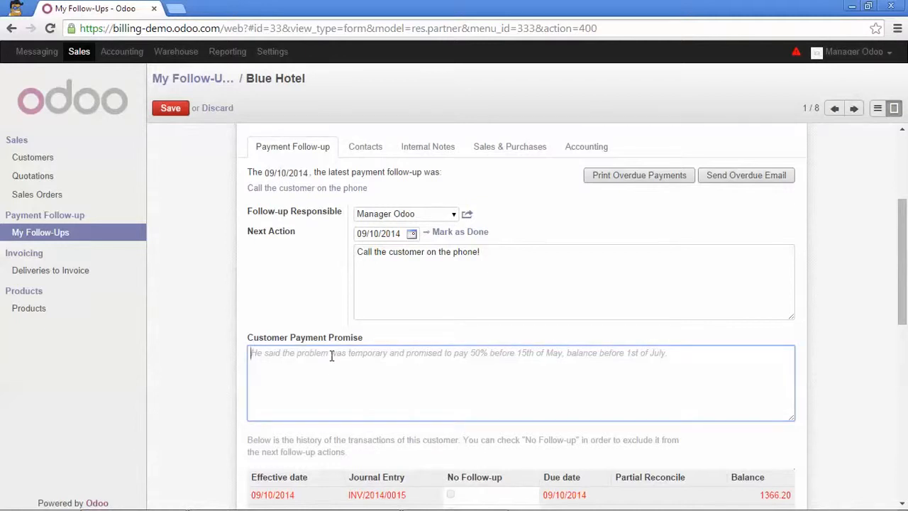
scroll(369, 316, "down", 1)
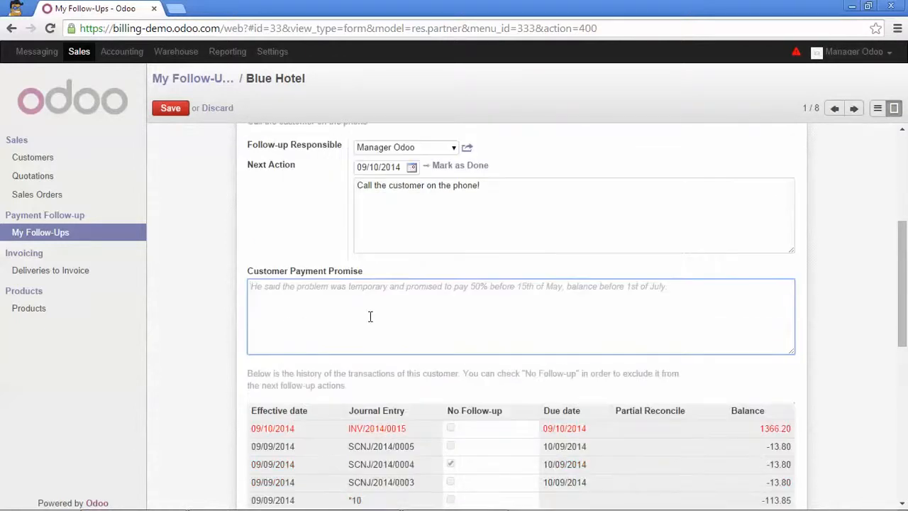
type("Shoul")
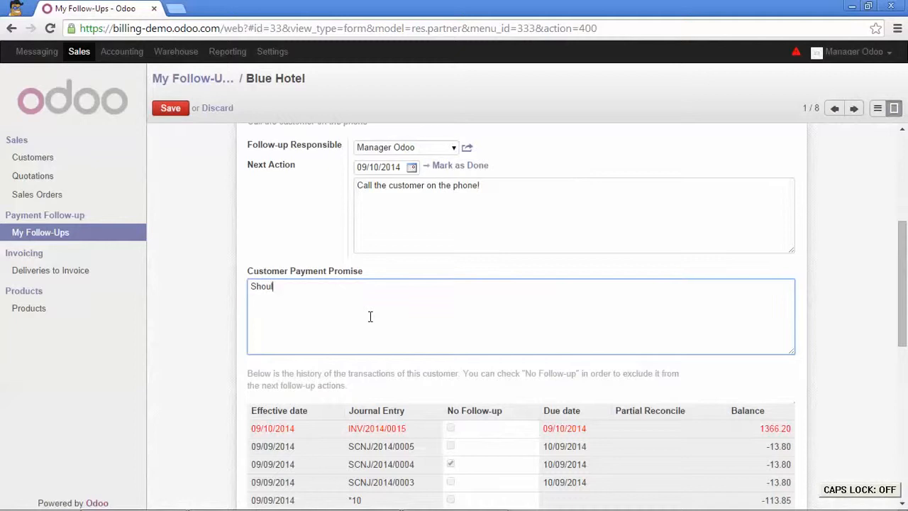
type("d pay in the next 3 days")
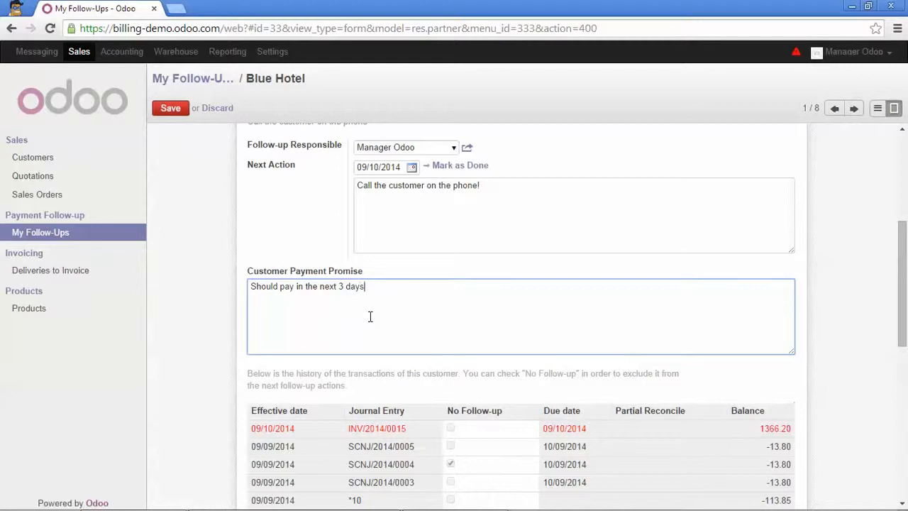
left_click(169, 110)
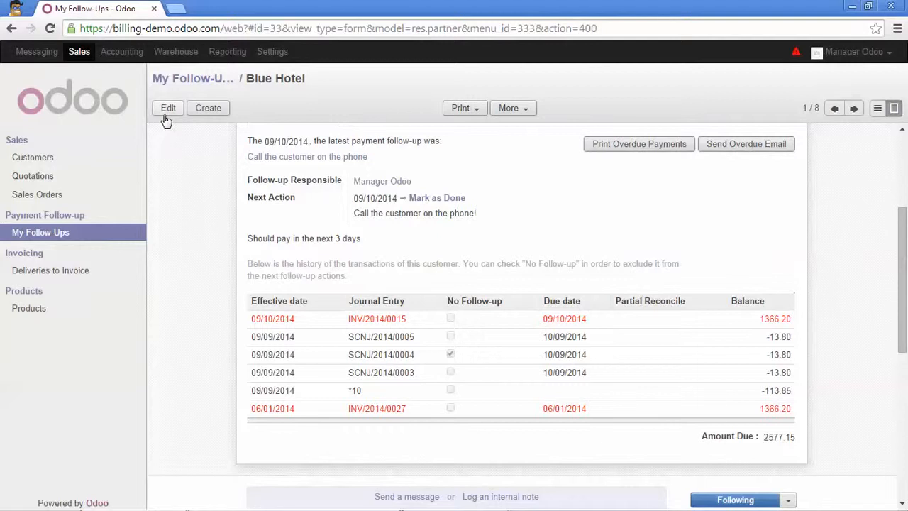
left_click(410, 200)
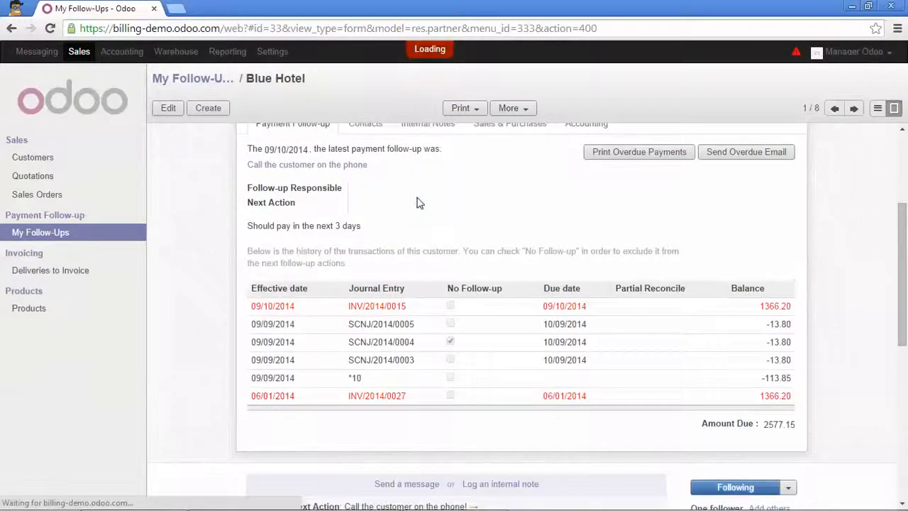
scroll(423, 227, "up", 1)
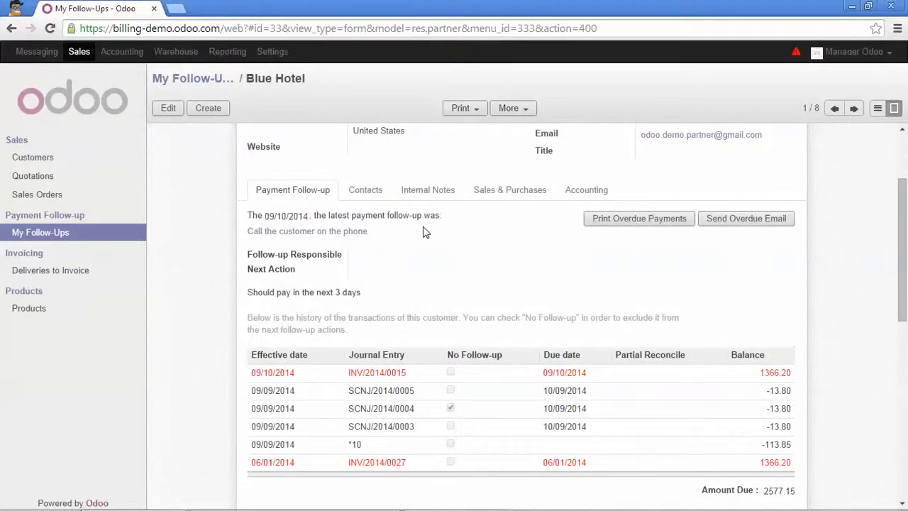